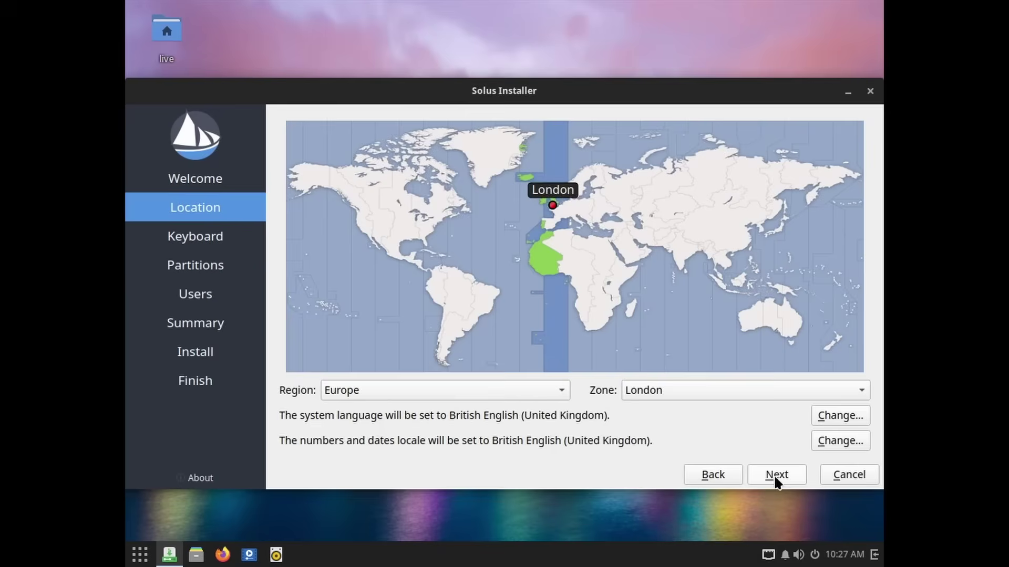
# - Install Solus 4.7 with the English (US) keyboard layout, erasing the whole virtual disk
pyautogui.click(774, 474)
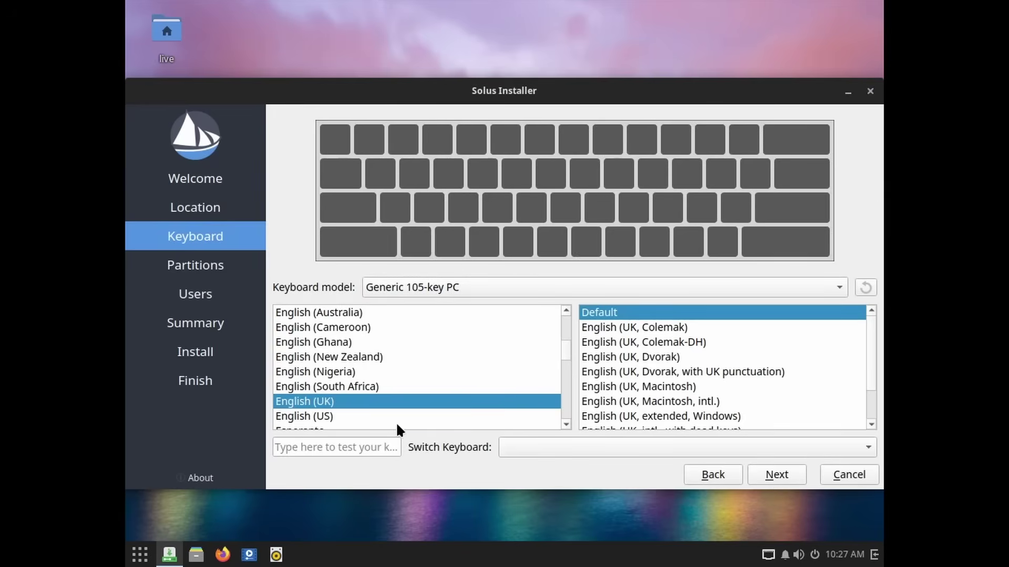
pyautogui.click(364, 415)
pyautogui.click(772, 475)
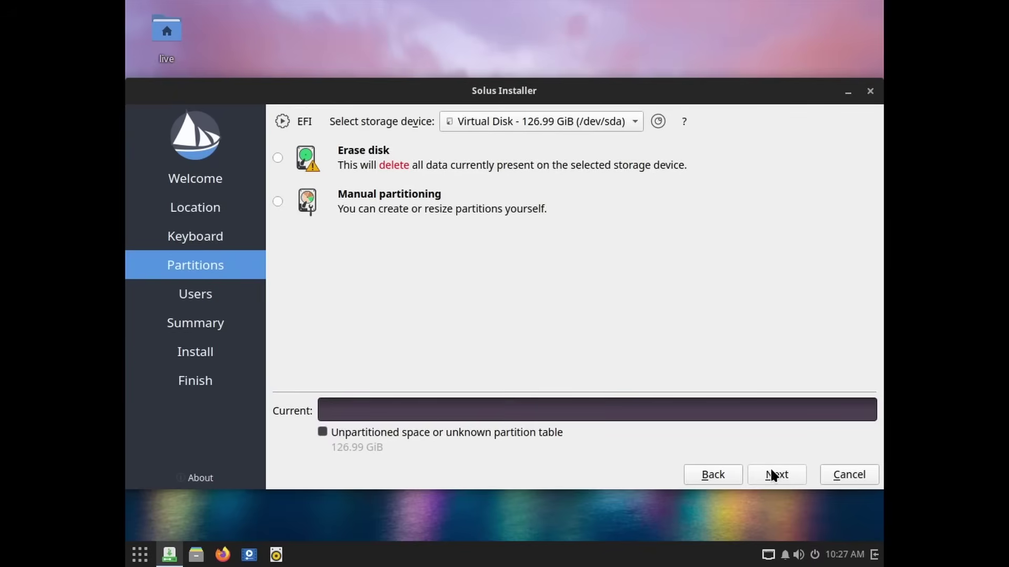
pyautogui.click(278, 158)
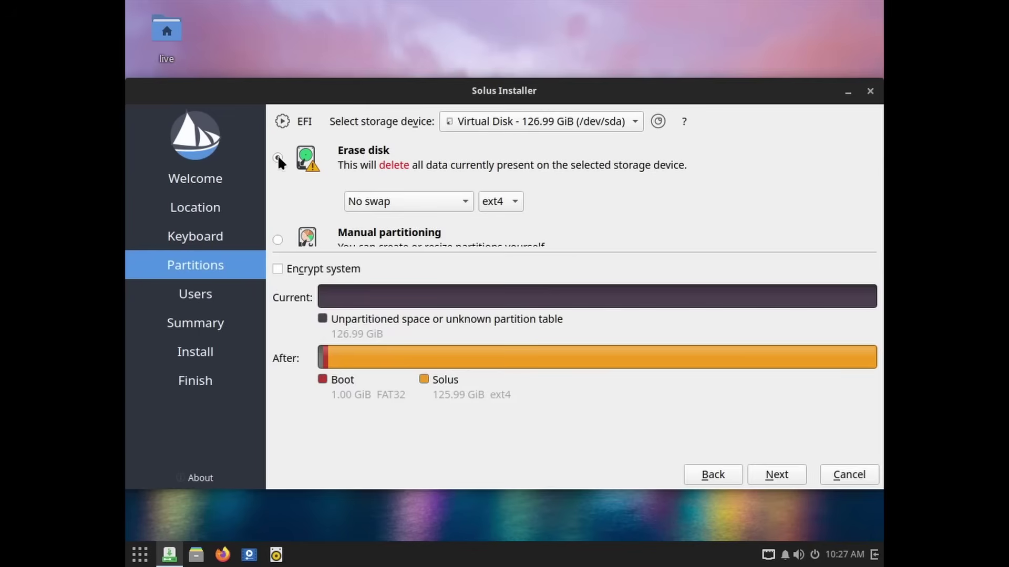
pyautogui.click(773, 476)
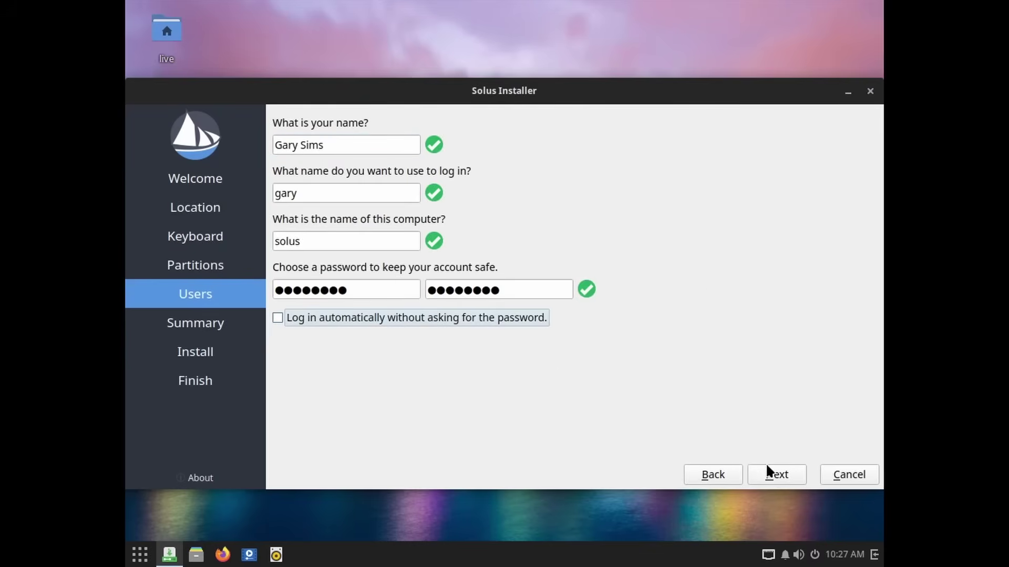
pyautogui.click(769, 471)
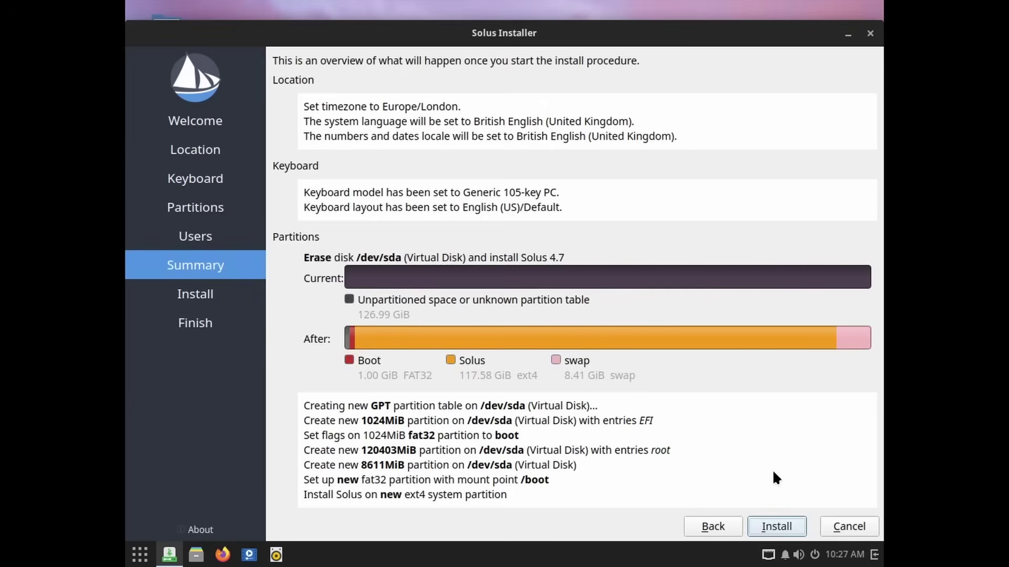
pyautogui.click(782, 523)
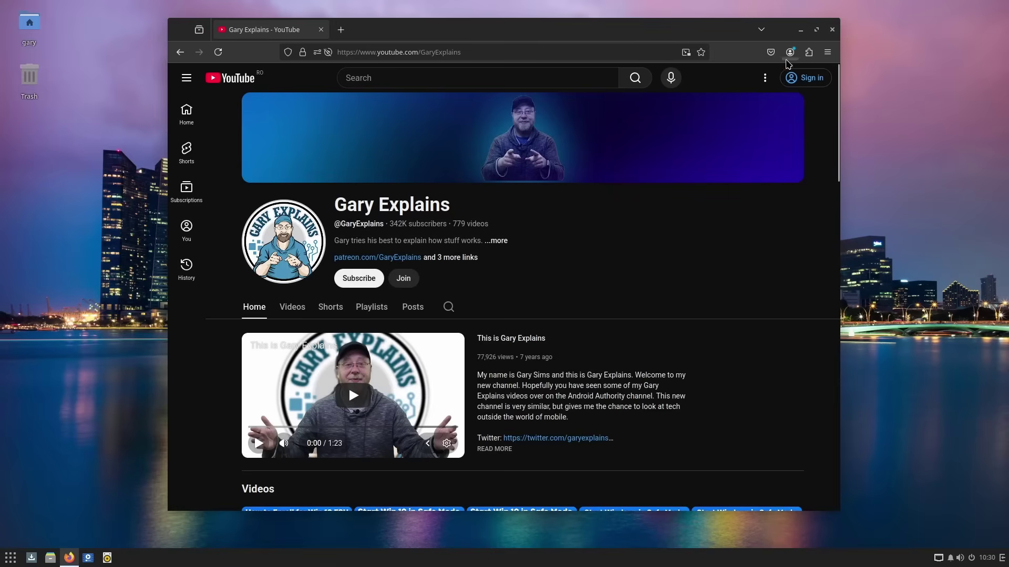
# - Maximize Firefox and scroll through the tech channel's YouTube page
pyautogui.click(816, 29)
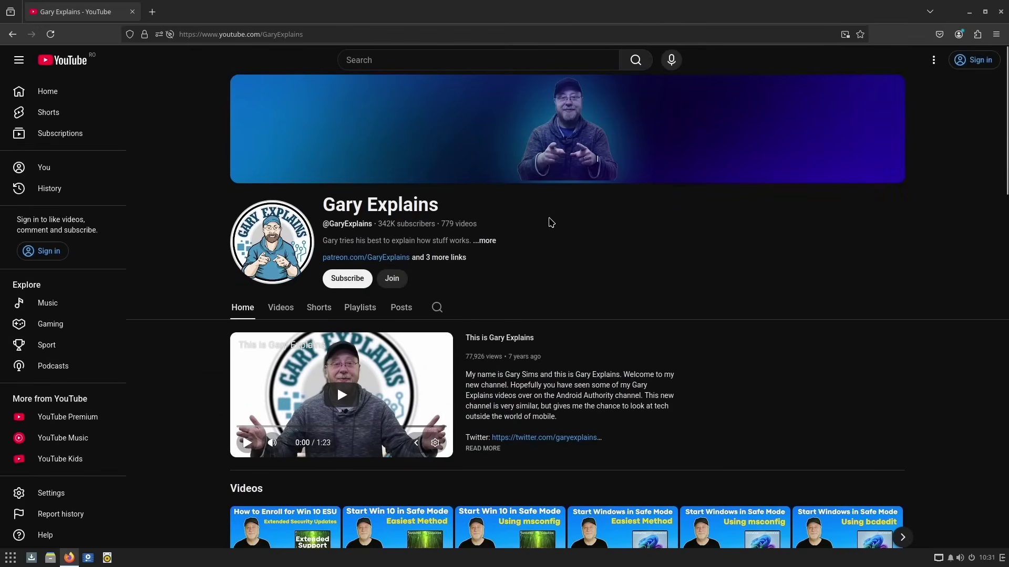
pyautogui.scroll(-15, 547, 220)
pyautogui.scroll(-4, 547, 260)
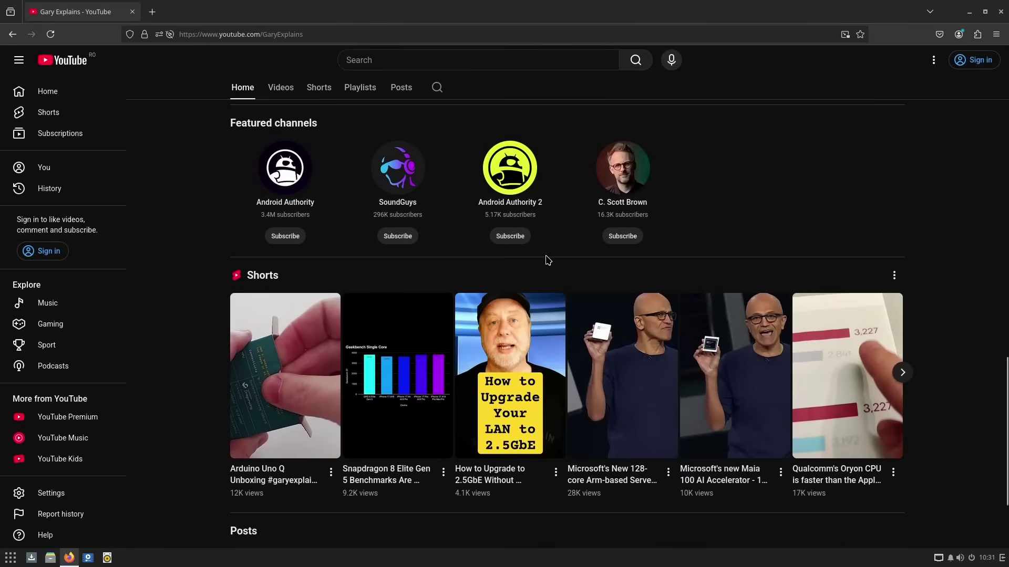
pyautogui.scroll(9, 547, 260)
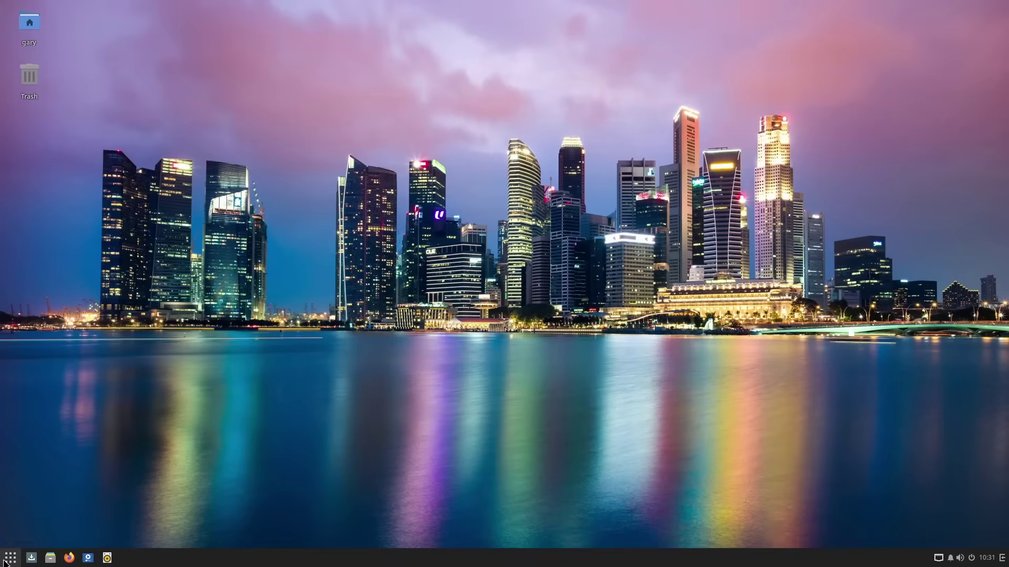
# - Launch LibreOffice Writer from the Office category of the Budgie menu
pyautogui.click(6, 560)
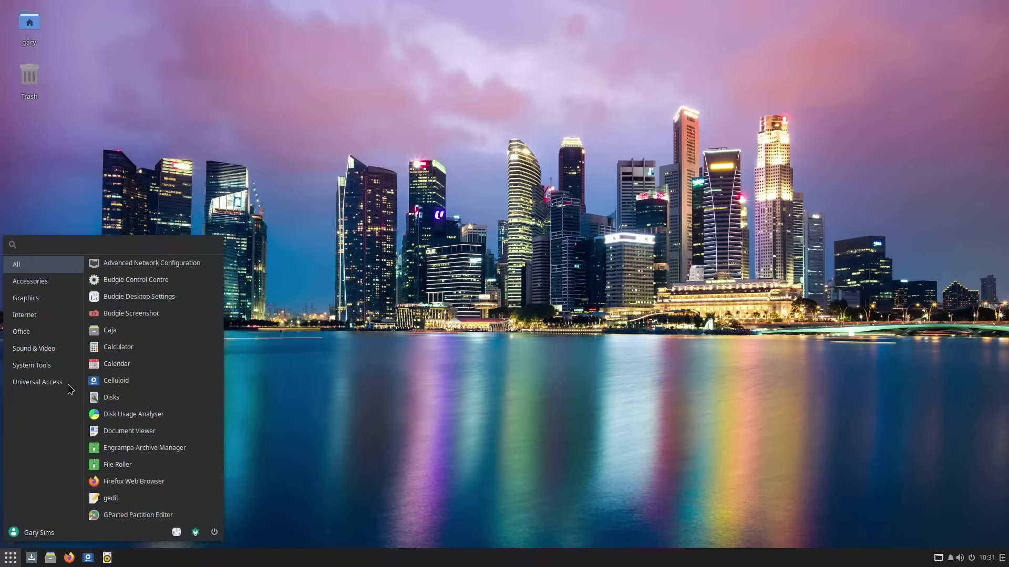
pyautogui.click(51, 330)
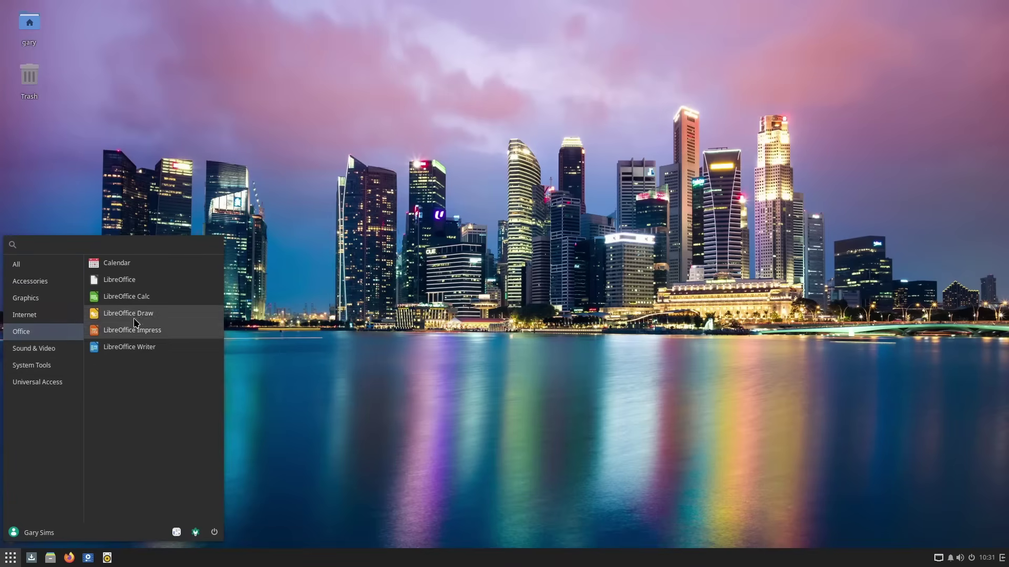
pyautogui.click(130, 348)
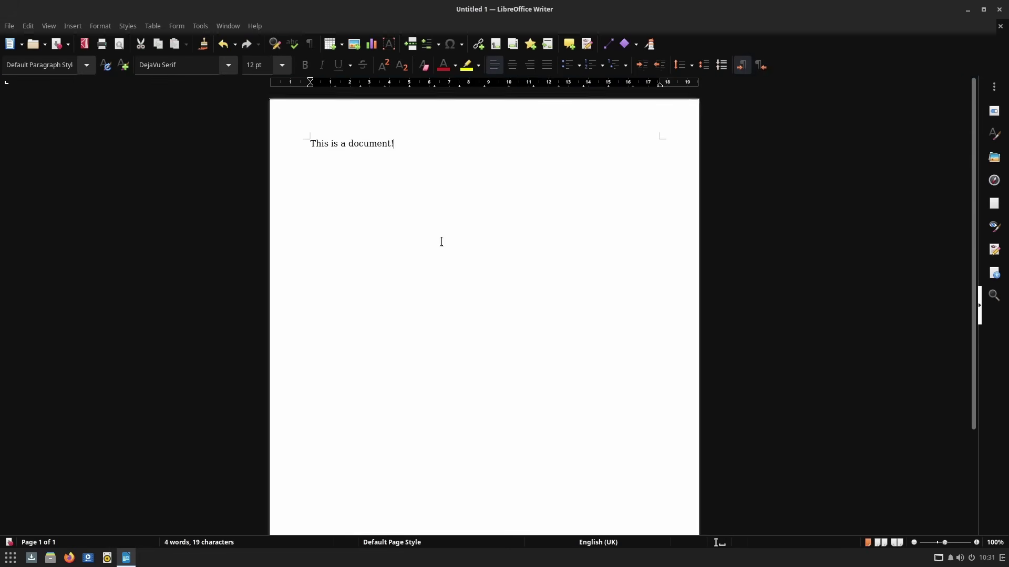
# - Make all the document text 80 pt, trying 40 pt first
pyautogui.hotkey('ctrl', 'a')
pyautogui.click(282, 65)
pyautogui.click(266, 335)
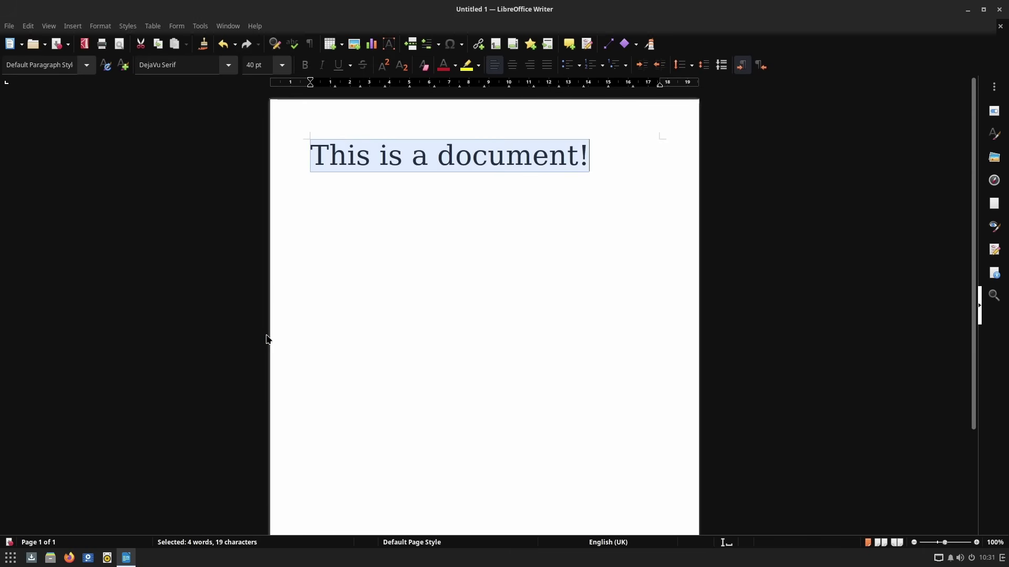
pyautogui.click(282, 64)
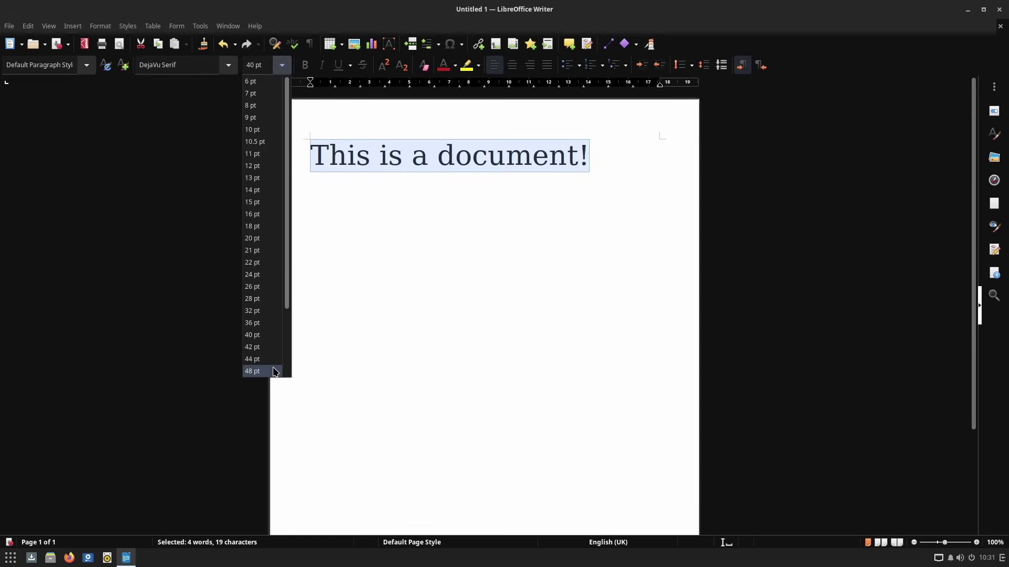
pyautogui.scroll(-3, 263, 315)
pyautogui.click(255, 348)
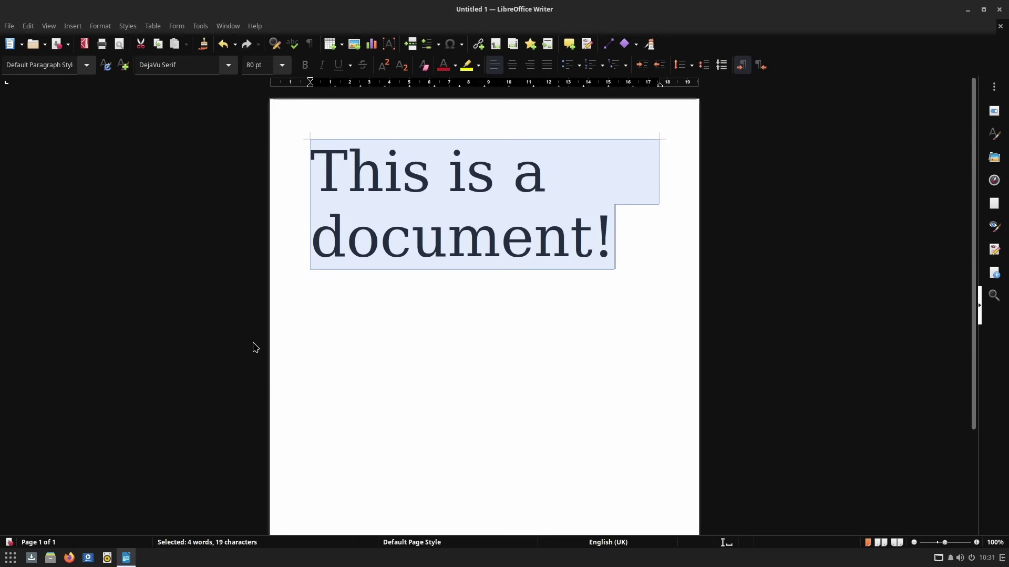
pyautogui.click(157, 191)
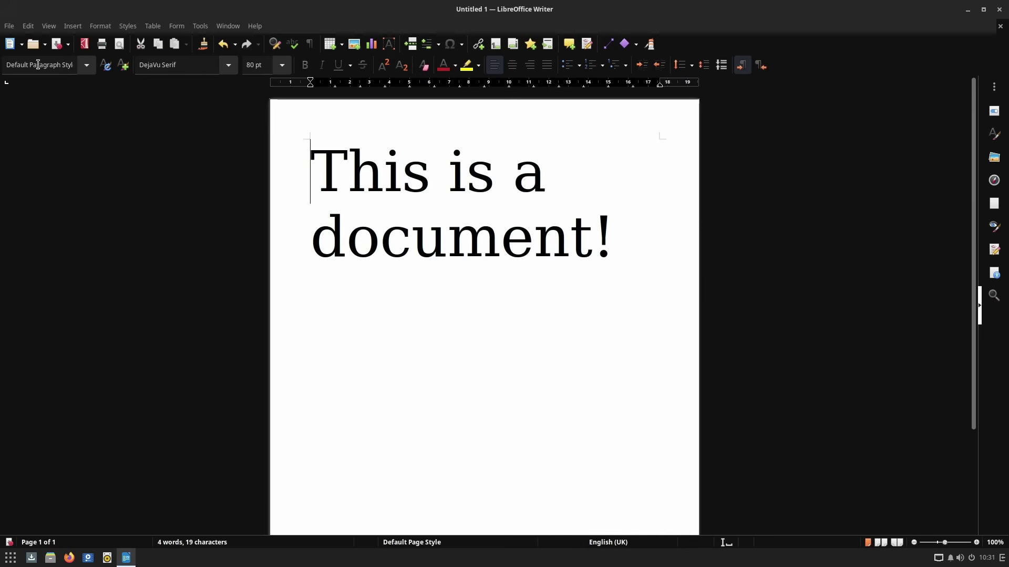
# - Save the document as doc1.odt
pyautogui.click(8, 25)
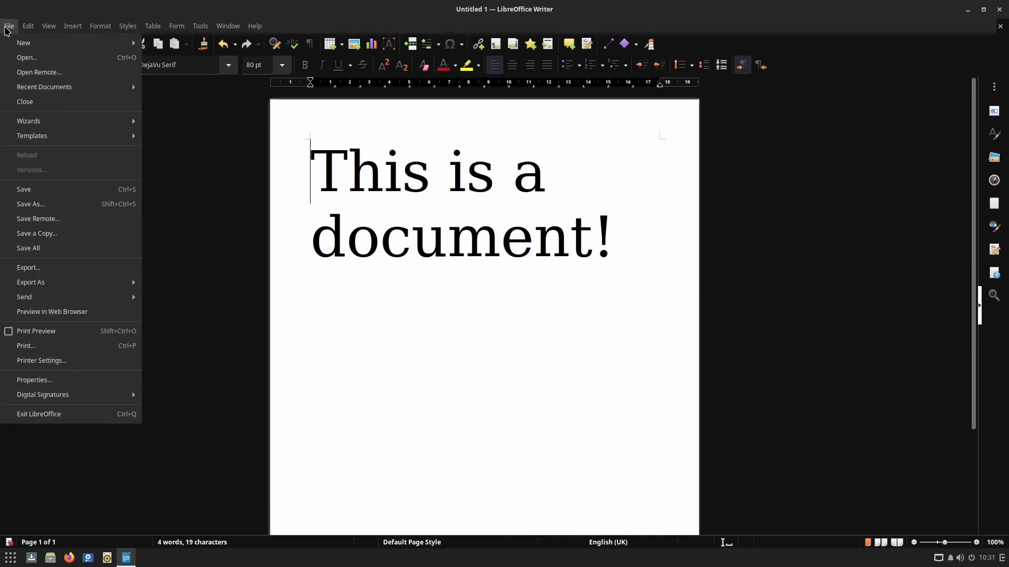
pyautogui.click(57, 205)
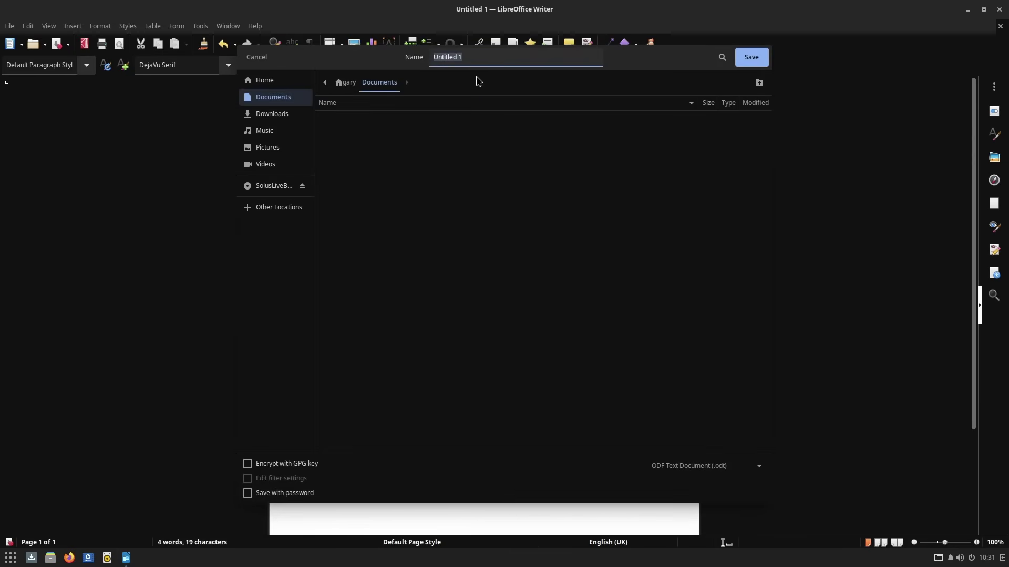
pyautogui.write('doc1')
pyautogui.click(752, 58)
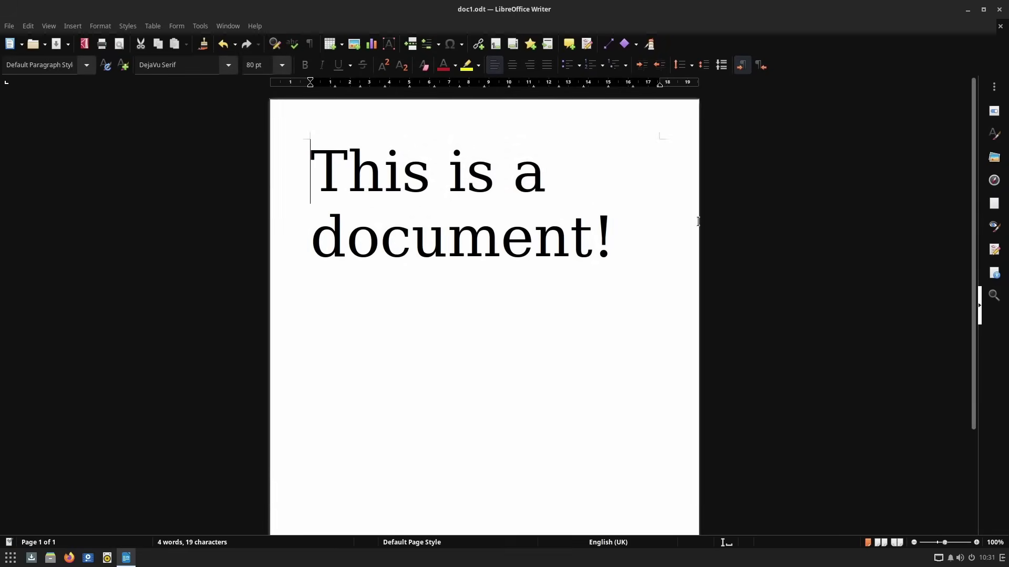
# - Quit Writer, reopen doc1.odt from Documents, then browse the Gaming on Solus categories
pyautogui.hotkey('ctrl', 'q')
pyautogui.click(51, 560)
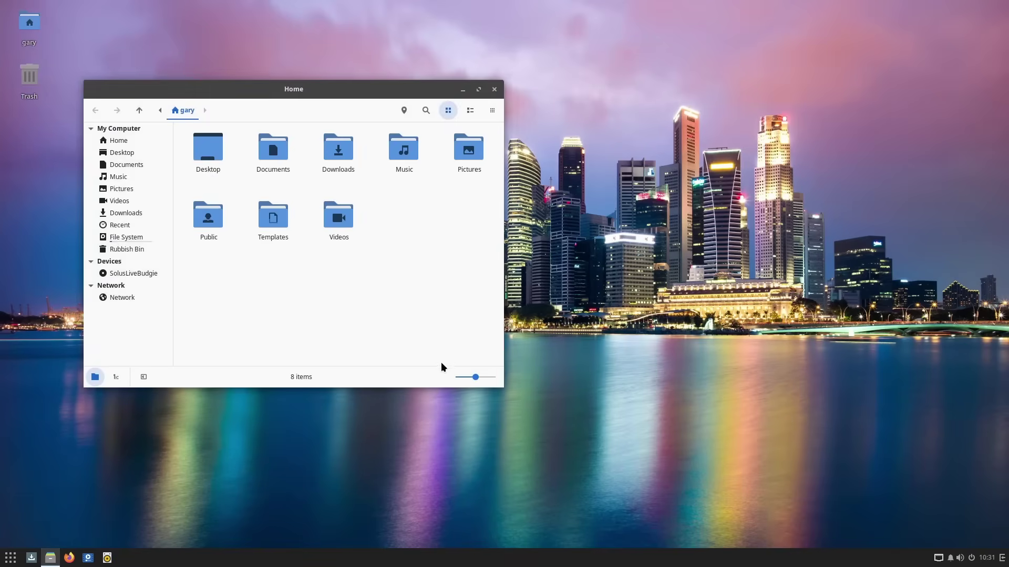
pyautogui.doubleClick(277, 161)
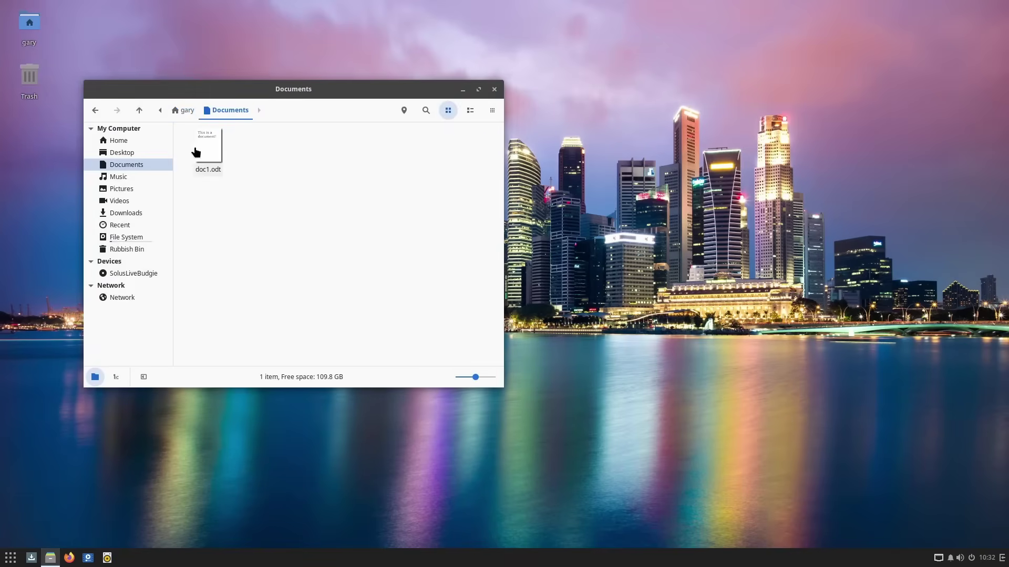
pyautogui.doubleClick(207, 152)
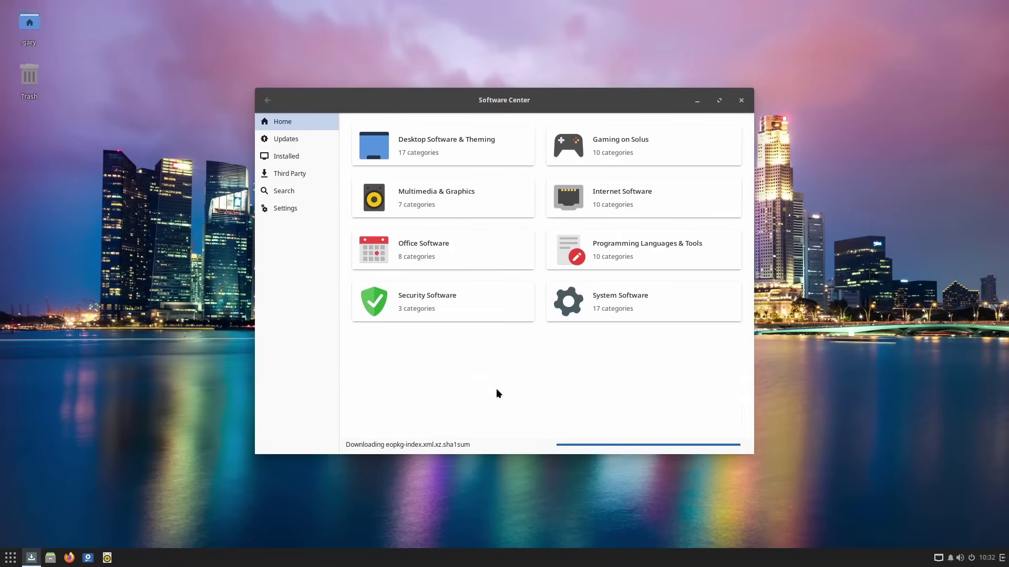
pyautogui.click(620, 152)
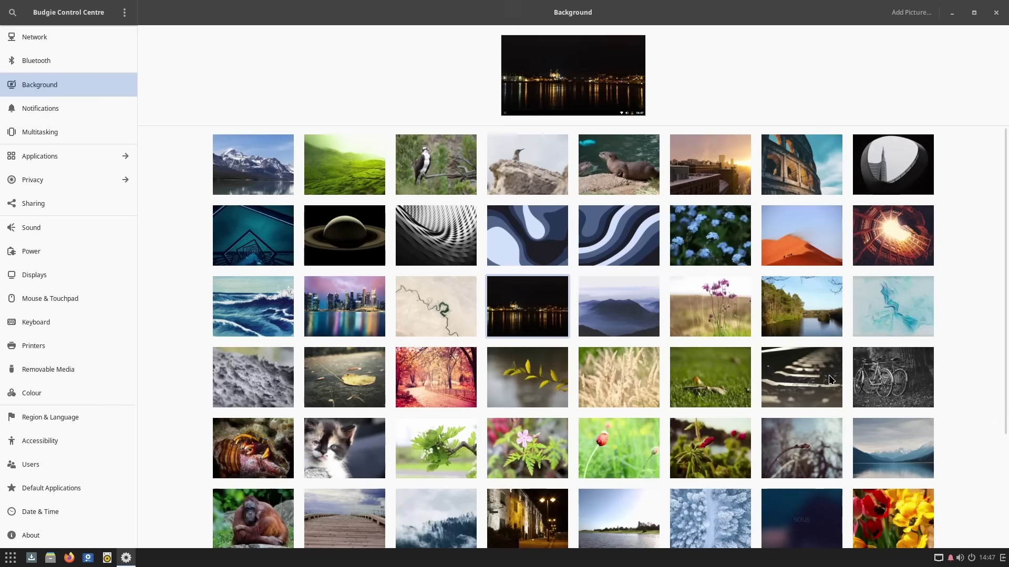
# - Try the stairs and blue flowers wallpapers, settling on the sunset city background
pyautogui.click(829, 379)
pyautogui.click(728, 254)
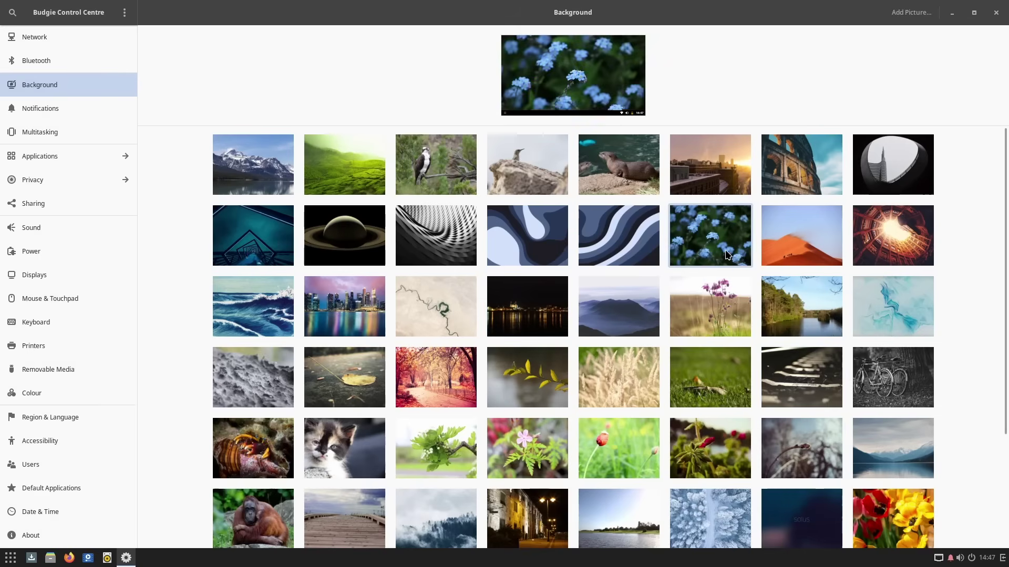
pyautogui.click(705, 172)
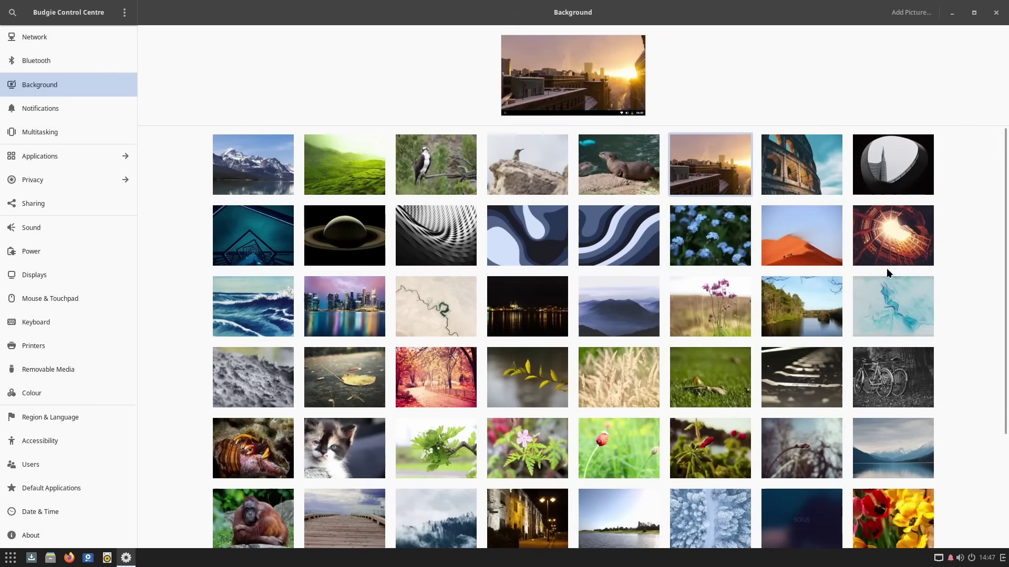
pyautogui.scroll(-5, 887, 268)
pyautogui.scroll(5, 933, 308)
# - Close Control Centre and scroll through Discover's 60 Development apps
pyautogui.click(995, 12)
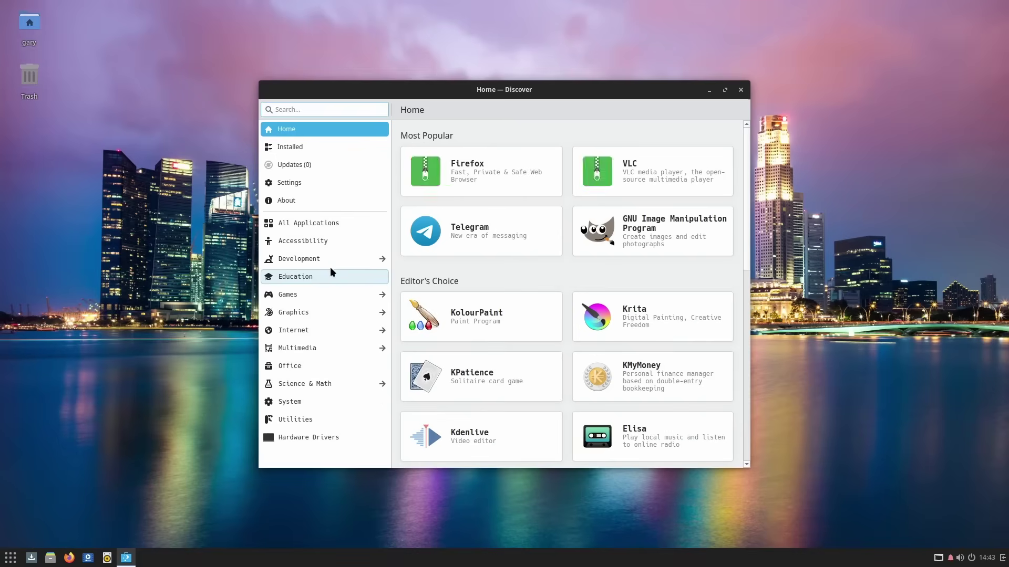
pyautogui.click(318, 260)
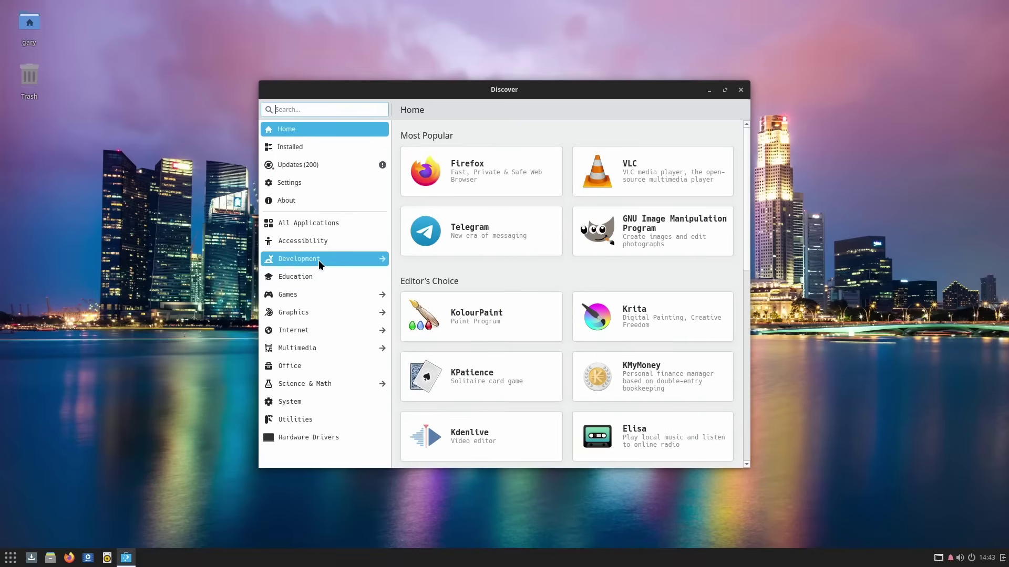
pyautogui.scroll(-3, 563, 273)
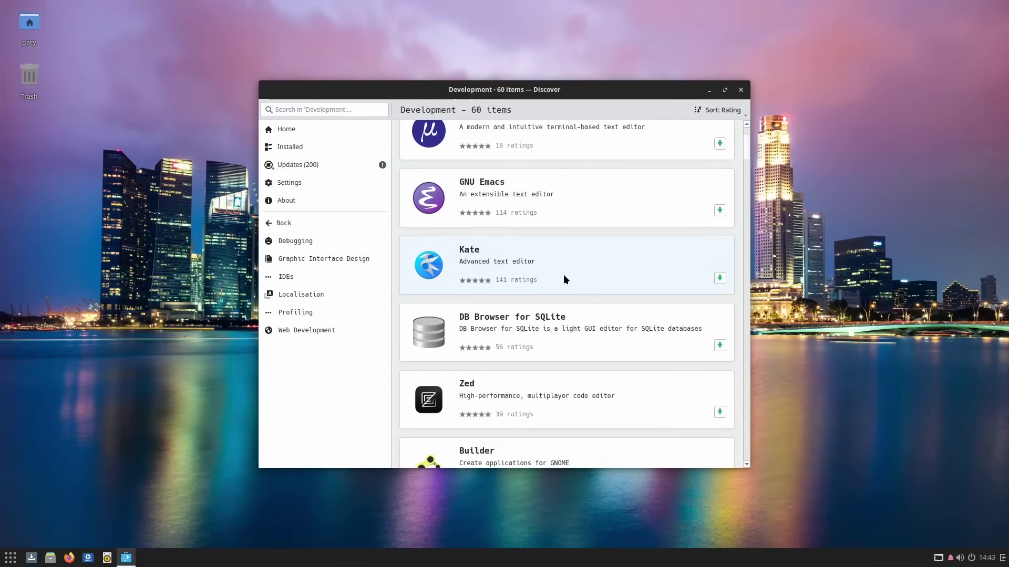
pyautogui.scroll(-4, 564, 275)
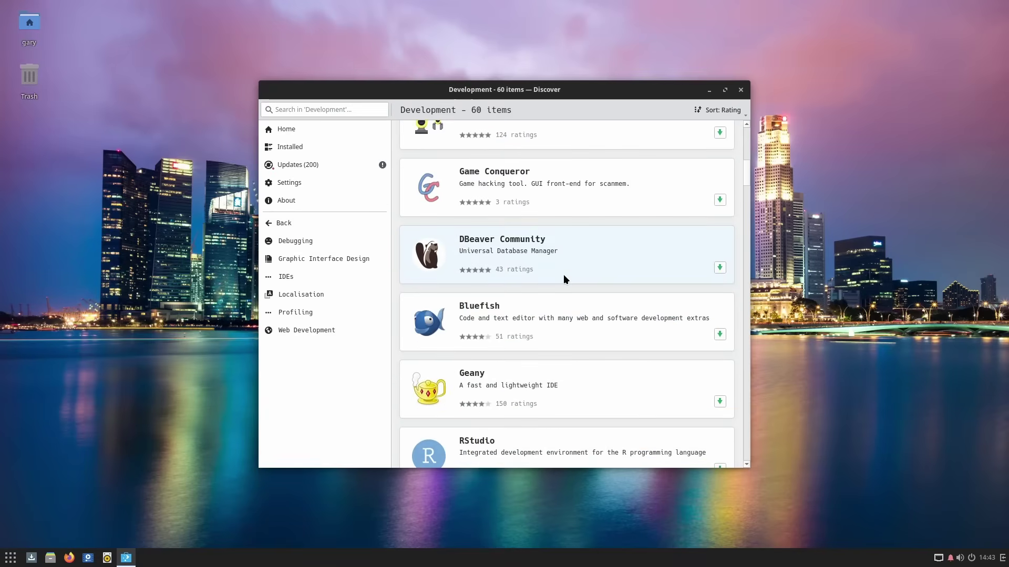
pyautogui.scroll(-6, 563, 274)
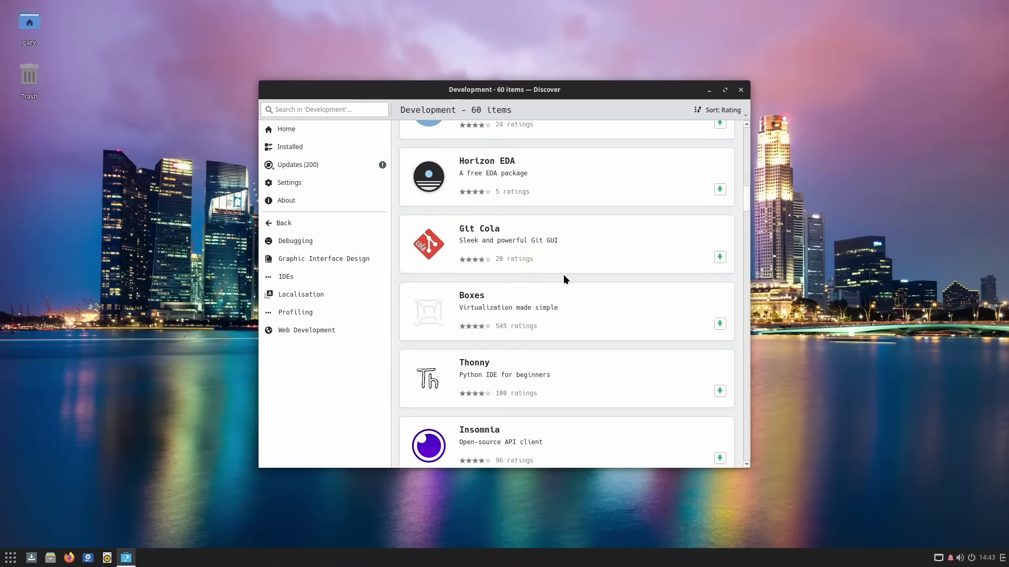
pyautogui.scroll(-5, 563, 275)
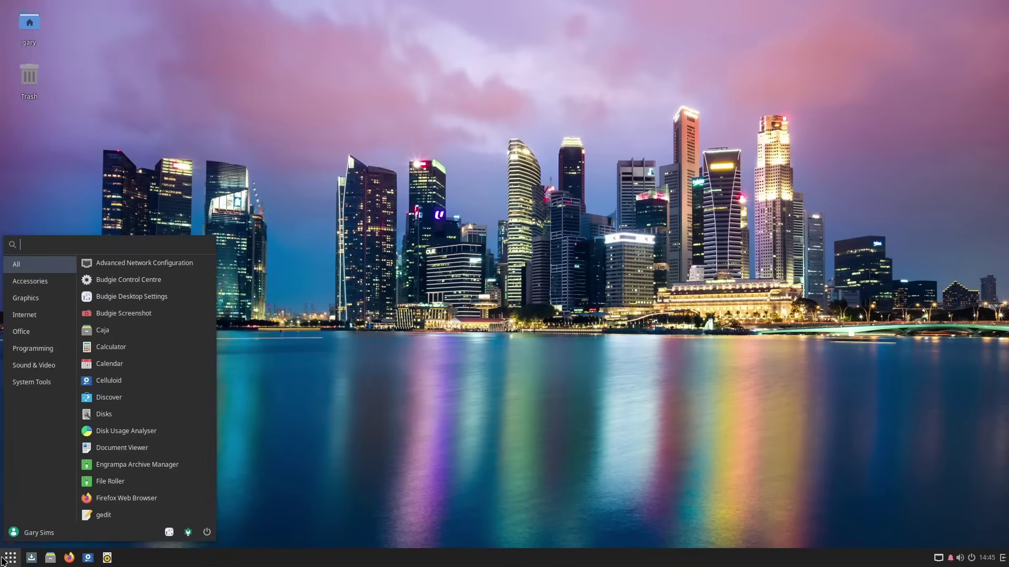
# - Launch Calculator and gedit from Accessories, placing Calculator upper left and gedit to the right
pyautogui.click(36, 282)
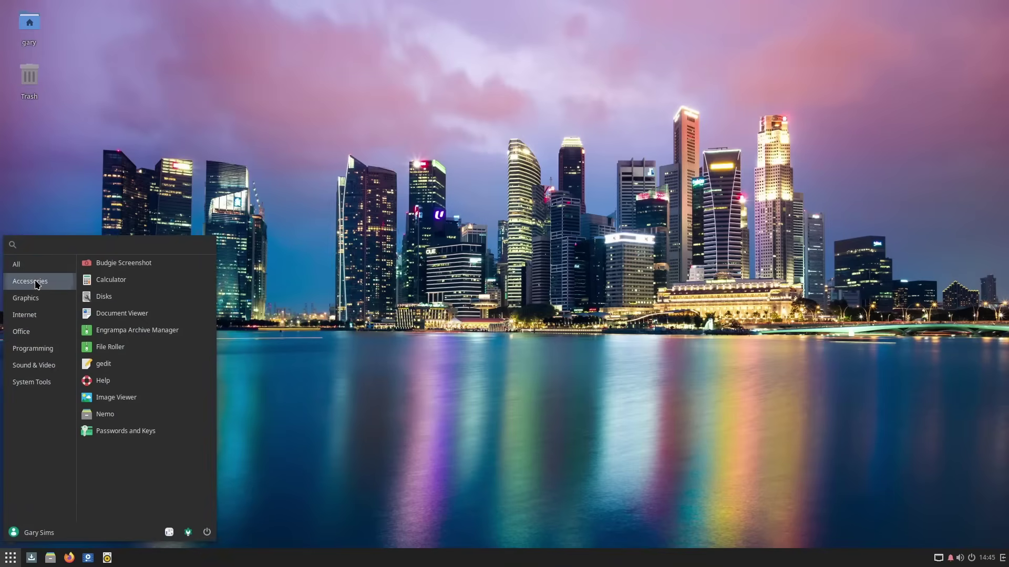
pyautogui.click(106, 282)
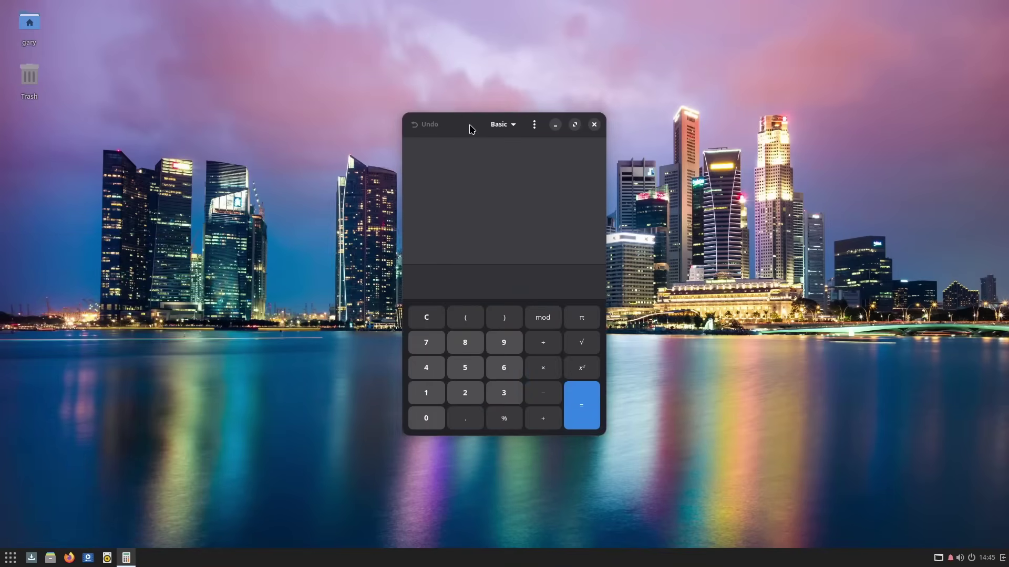
pyautogui.moveTo(472, 129); pyautogui.dragTo(194, 84)
pyautogui.click(11, 558)
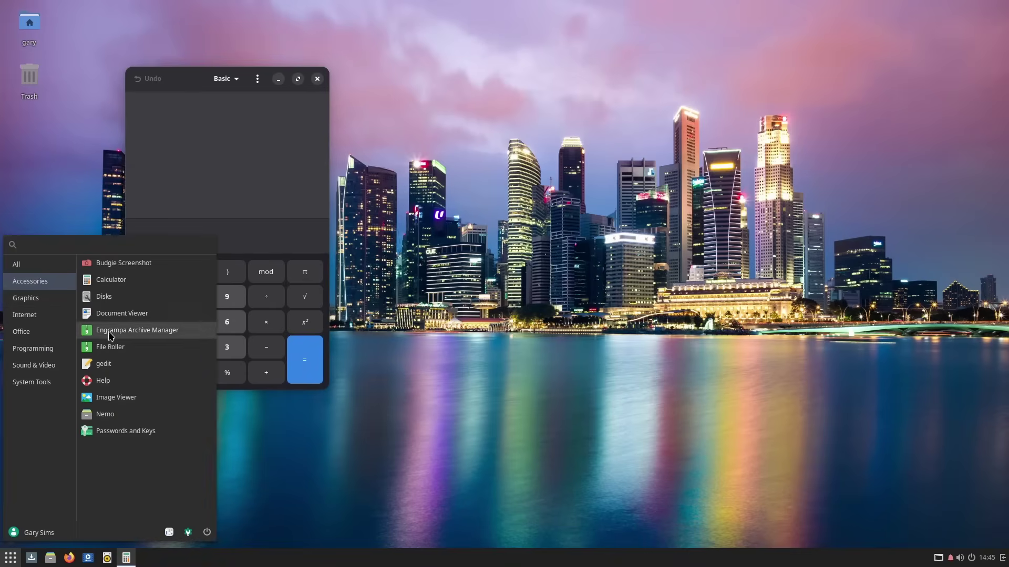
pyautogui.click(121, 368)
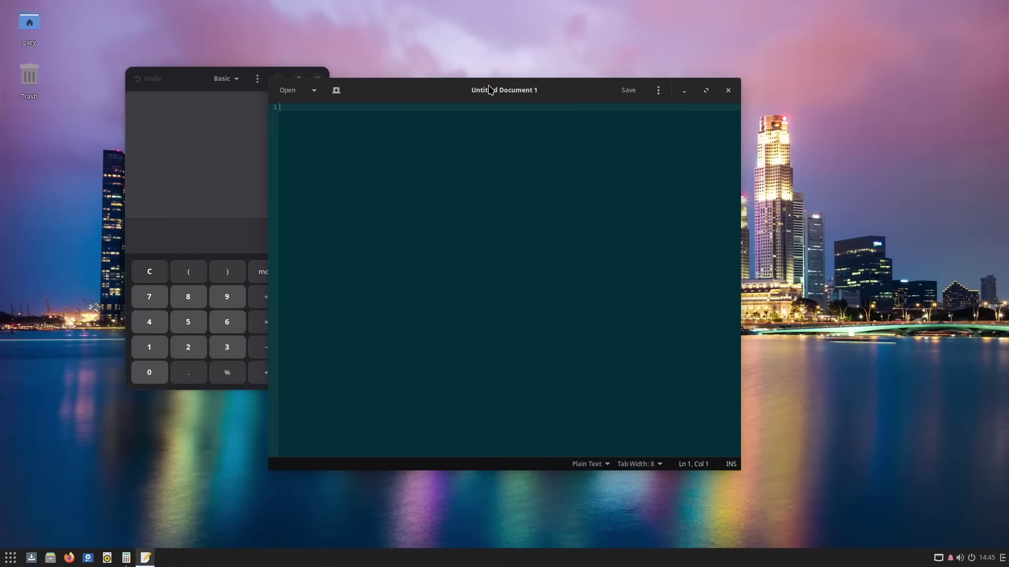
pyautogui.moveTo(489, 90); pyautogui.dragTo(632, 85)
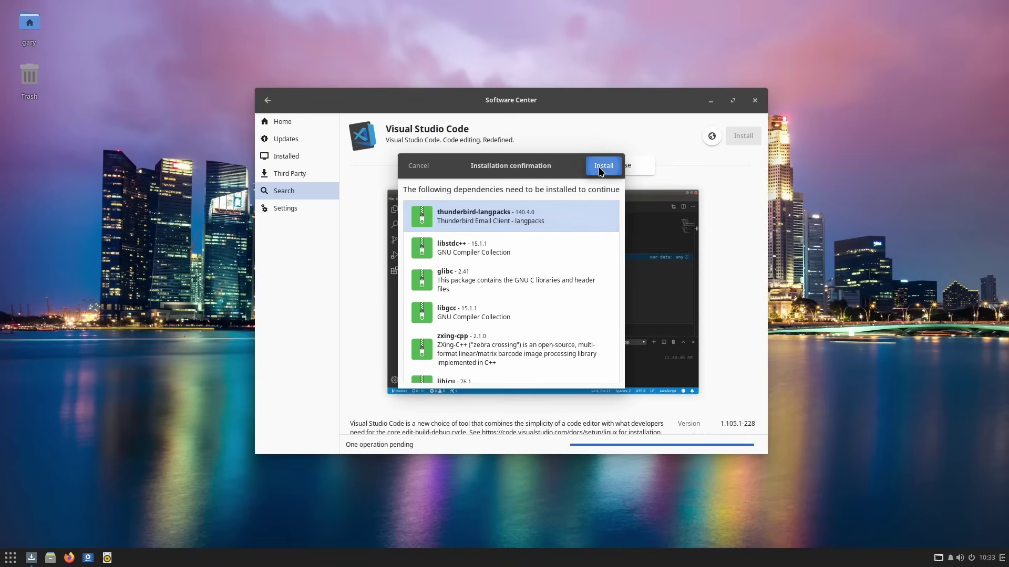
# - Install Visual Studio Code from Software Center, authorising with the account password
pyautogui.click(602, 164)
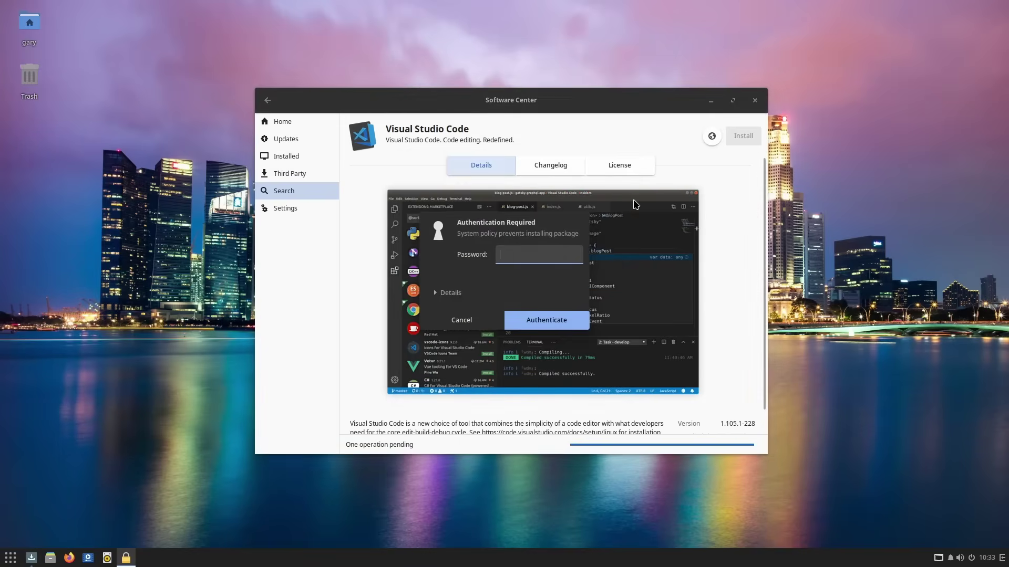
pyautogui.write('*****')
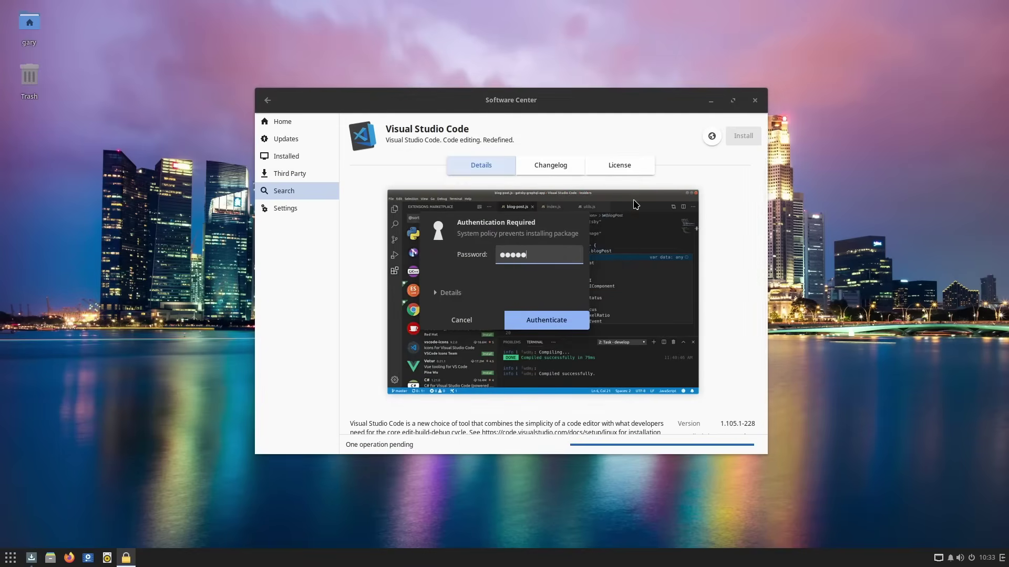
pyautogui.press('Return')
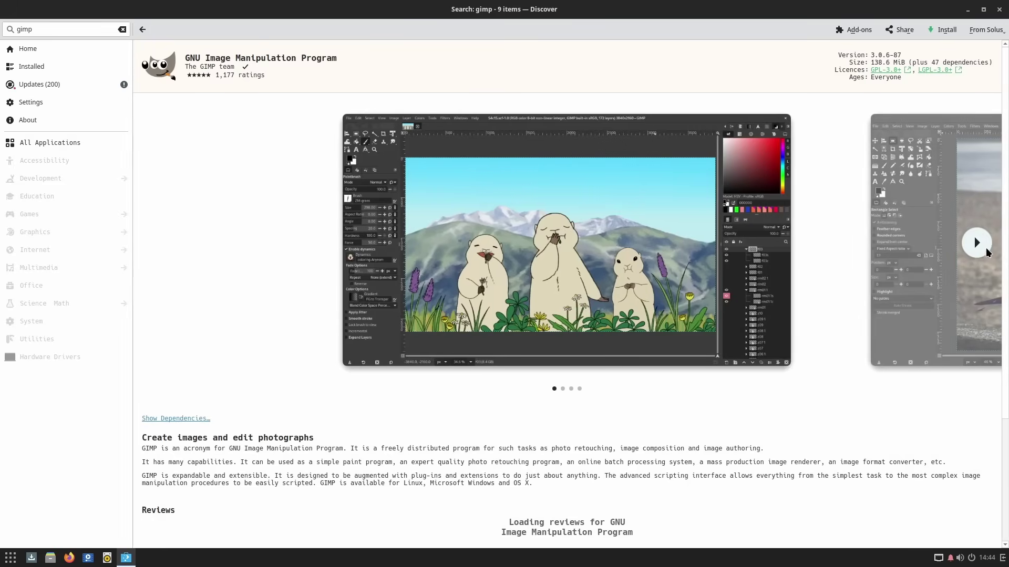
# - Page through the GIMP screenshots to the last, then the first three Steam screenshots
pyautogui.click(975, 242)
pyautogui.click(974, 243)
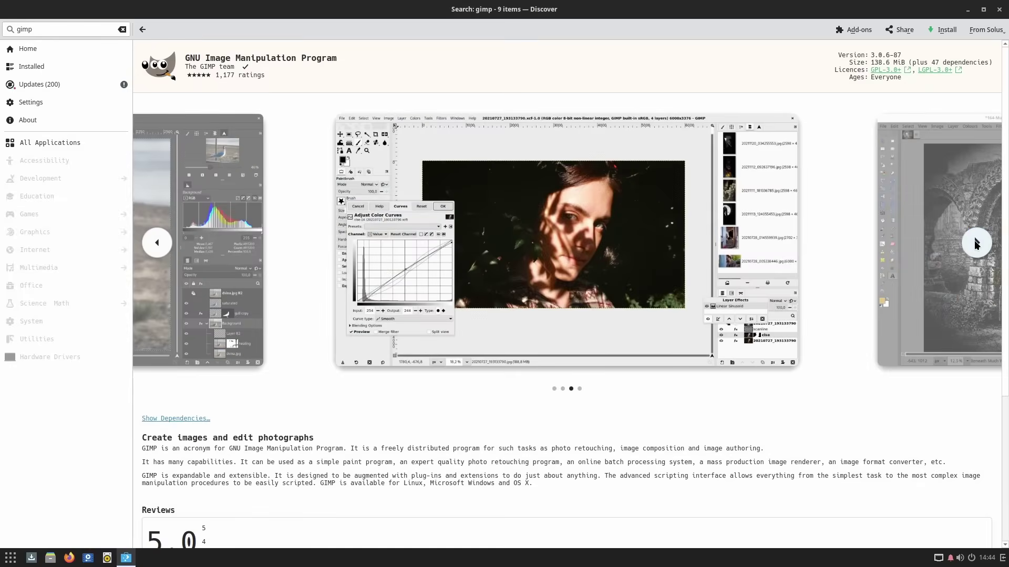
pyautogui.click(974, 242)
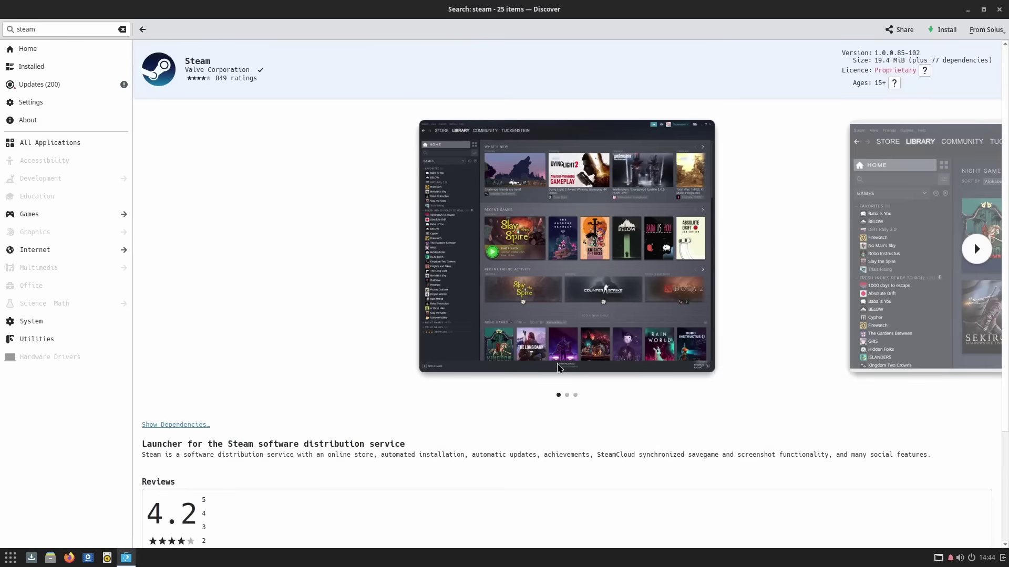
pyautogui.click(983, 253)
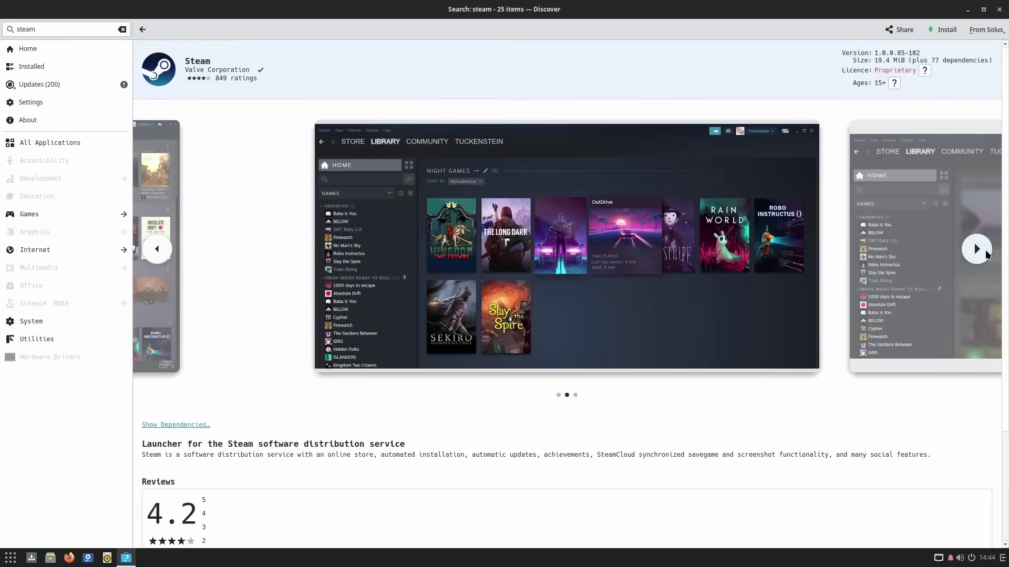
pyautogui.click(987, 255)
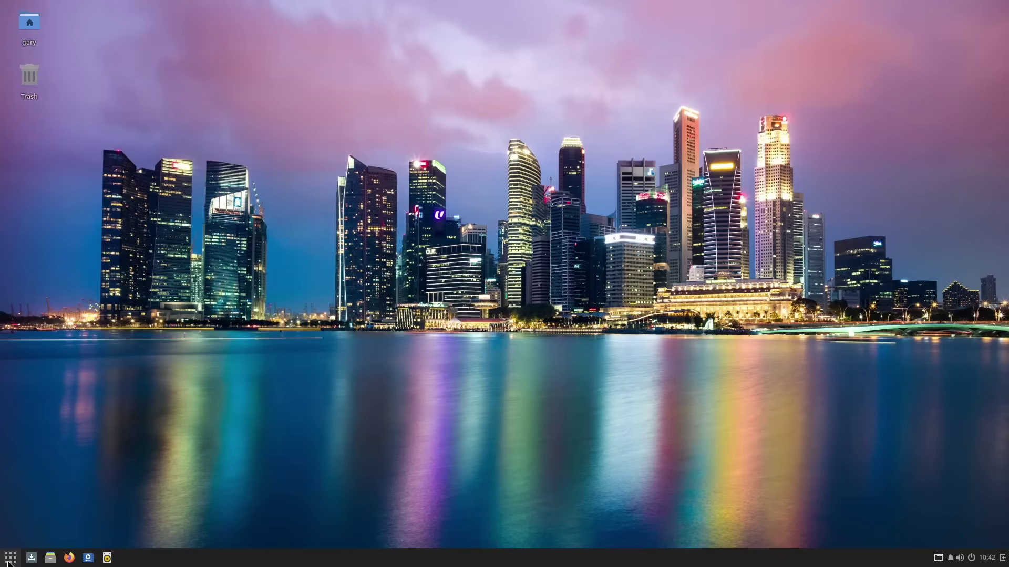
# - Choose Shutdown from the Budgie menu's power options
pyautogui.click(11, 557)
pyautogui.click(207, 532)
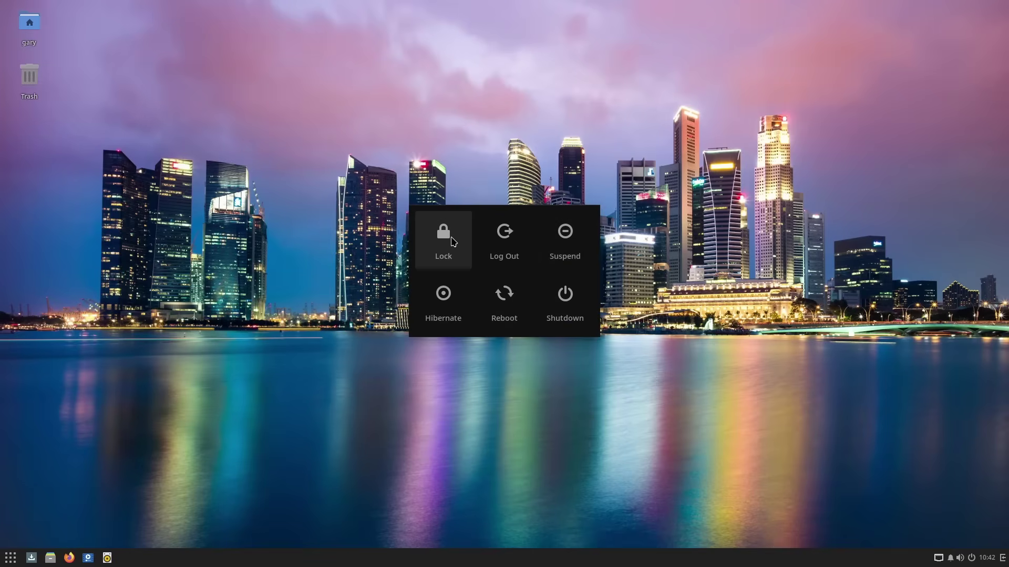
pyautogui.click(565, 303)
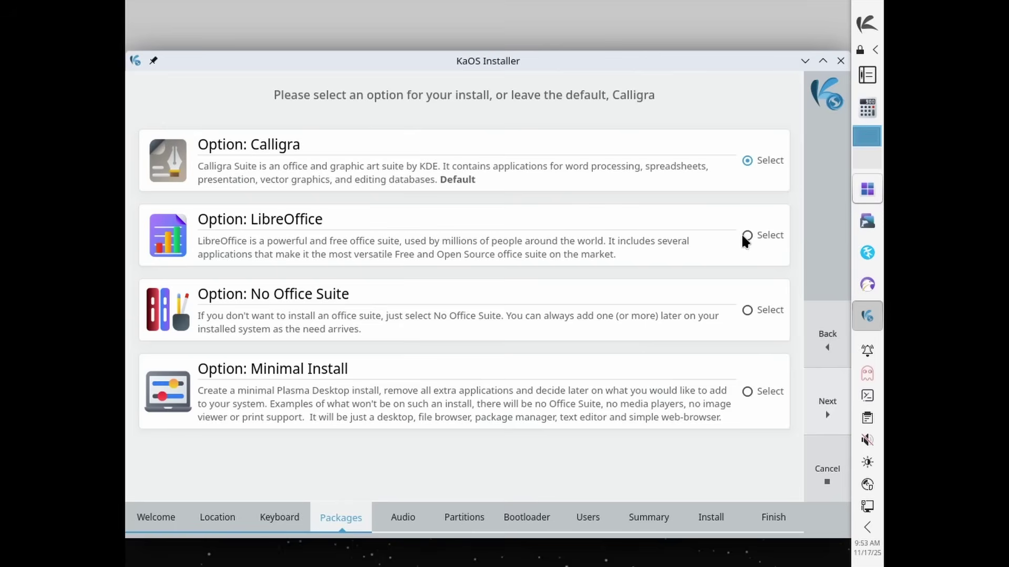
# - Pick LibreOffice instead of Calligra, then pass the summary and start installing KaOS 2025.09
pyautogui.click(747, 236)
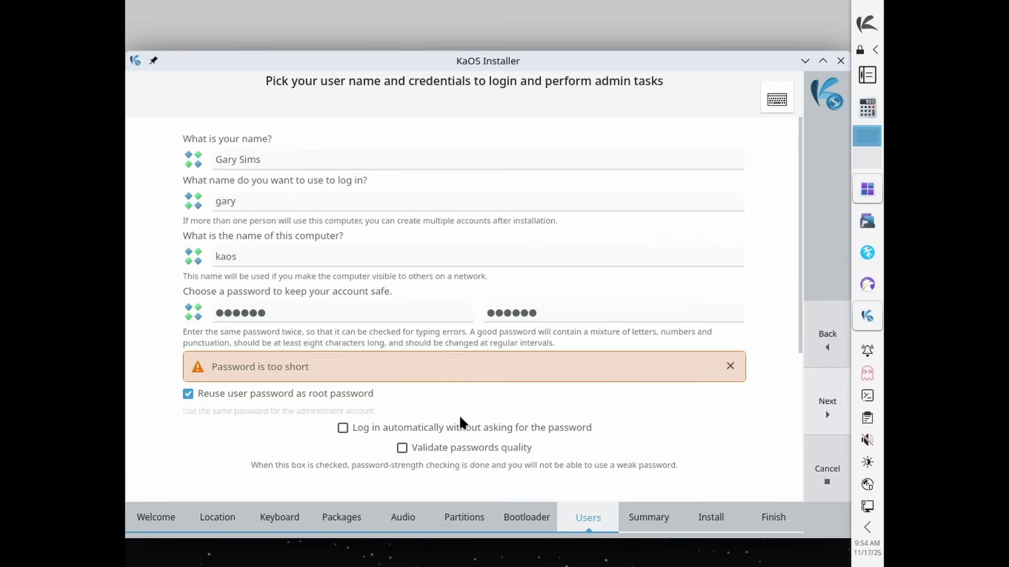
pyautogui.click(832, 407)
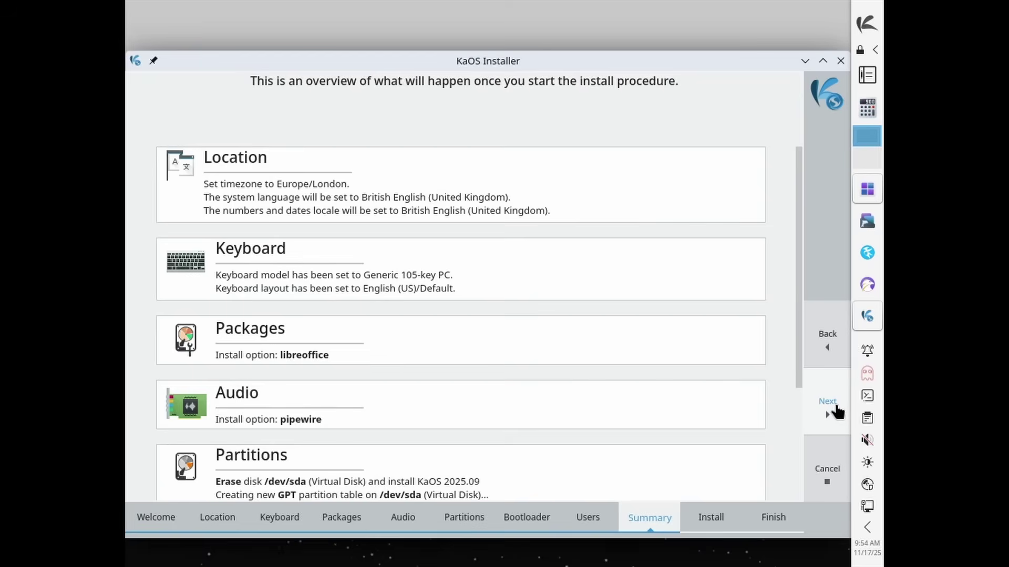
pyautogui.click(836, 411)
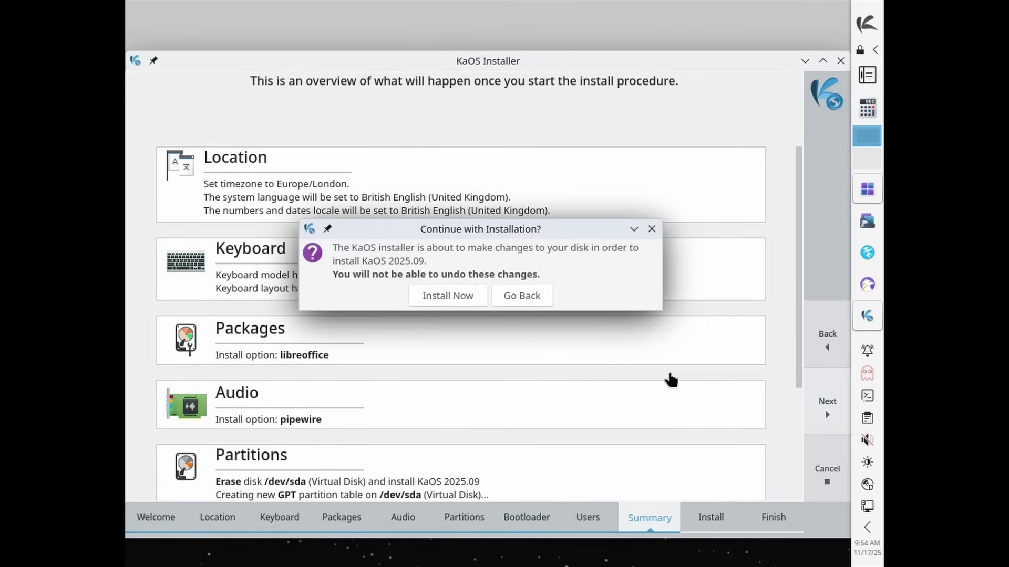
pyautogui.click(451, 294)
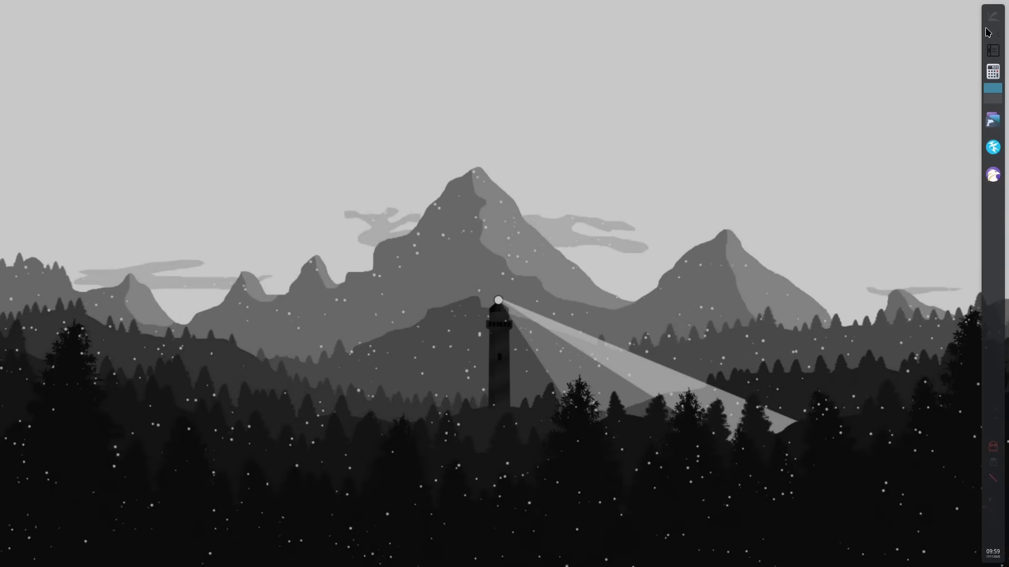
# - Launch LibreOffice Writer from the launcher's Office category
pyautogui.click(995, 21)
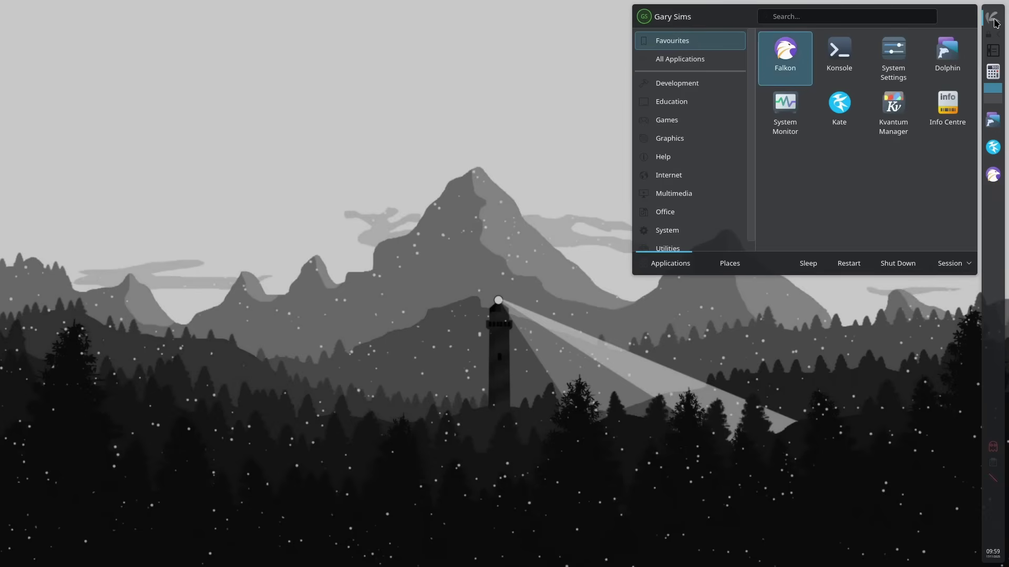
pyautogui.click(685, 215)
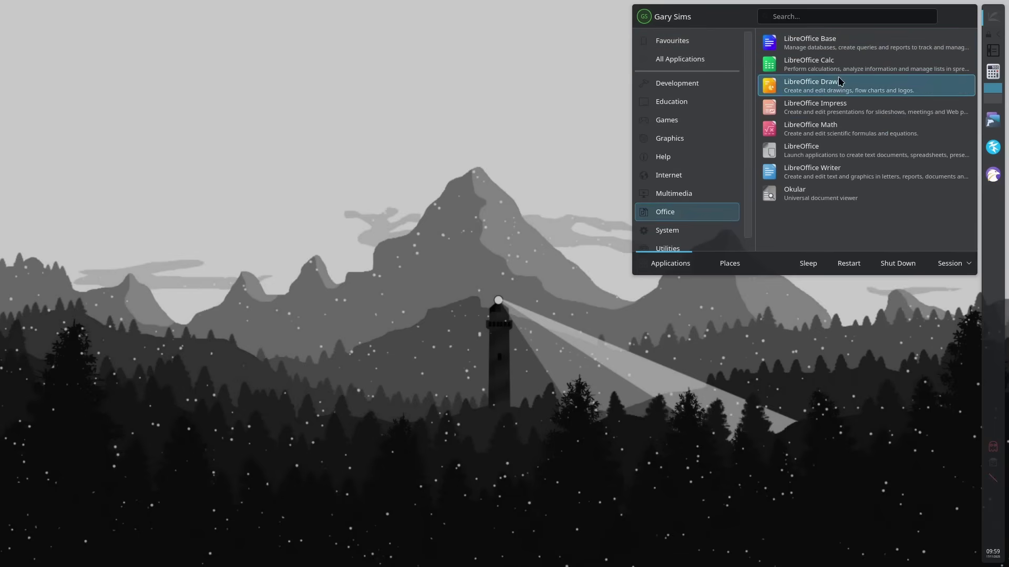
pyautogui.click(840, 174)
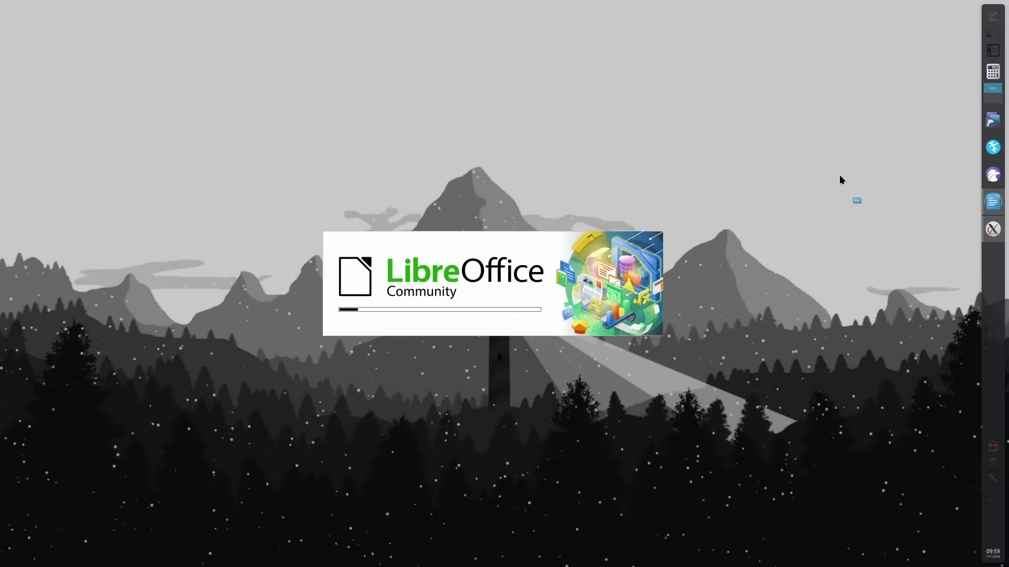
# - Write 'This is a document! Wow!!!!' with ':-)' below, set all text to 44 pt, and browse the font list
pyautogui.write('This is a document!')
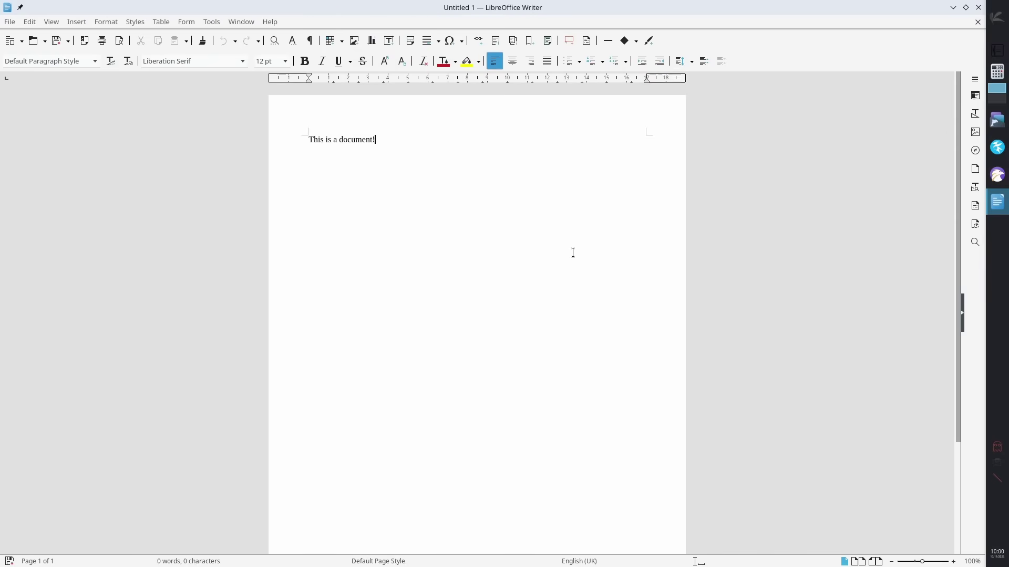
pyautogui.write(' Wow!!!!')
pyautogui.hotkey('ctrl', 'a')
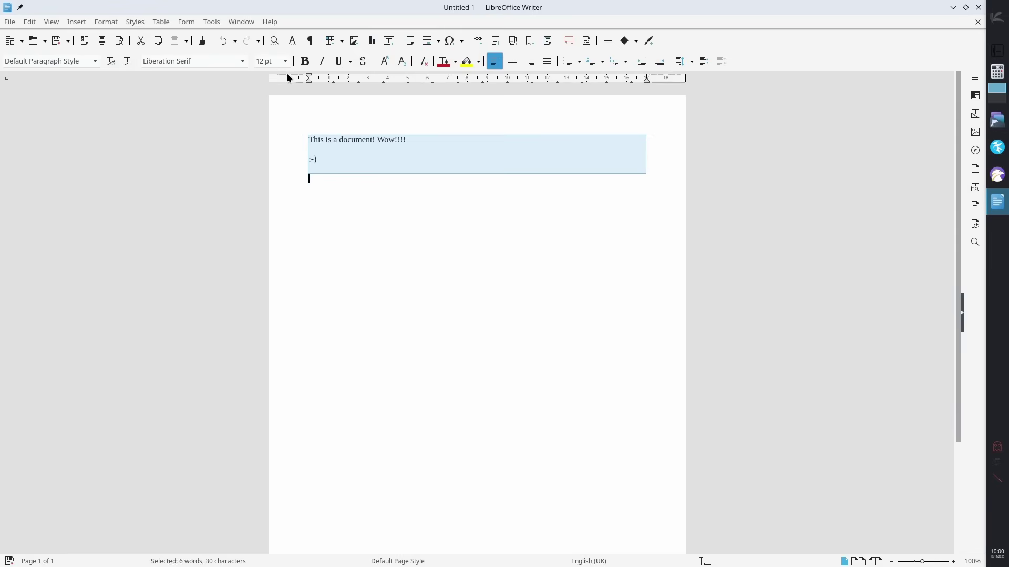
pyautogui.click(286, 61)
pyautogui.click(265, 300)
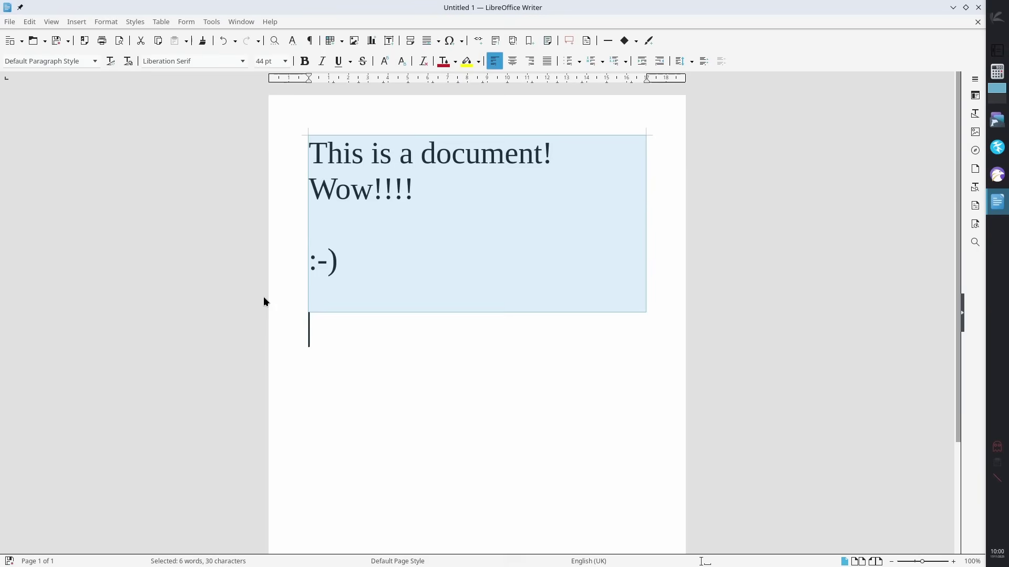
pyautogui.click(243, 61)
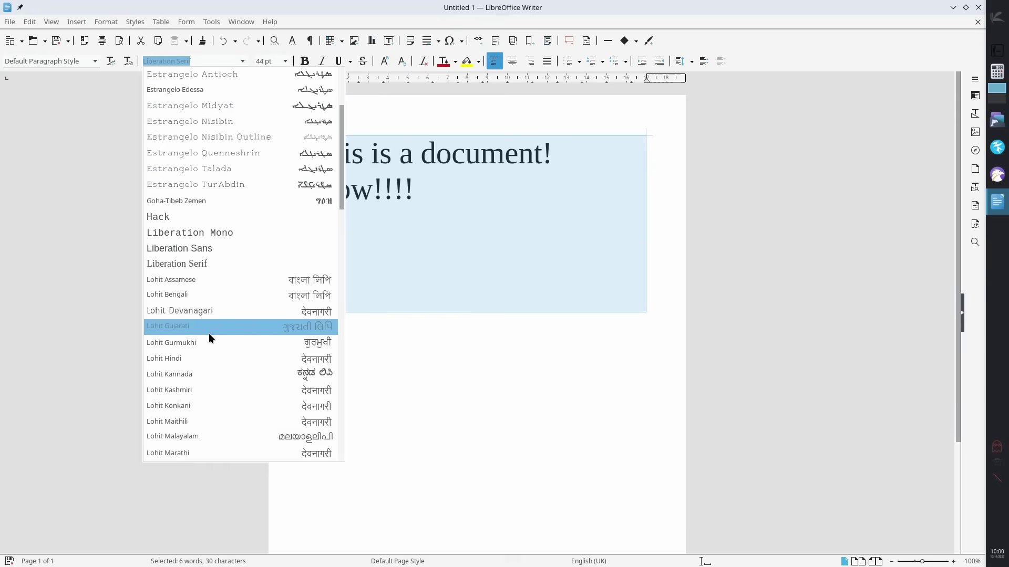
pyautogui.scroll(-13, 216, 308)
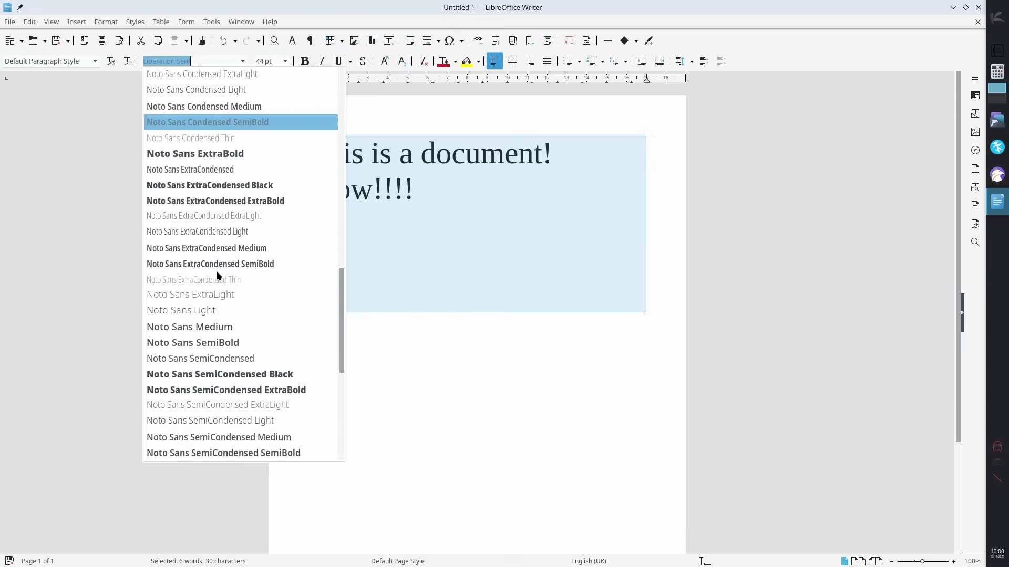
# - Switch the text to Noto Sans ExtraBold, then try the panel's launcher, sticky notes and calculator popups
pyautogui.click(210, 151)
pyautogui.click(993, 20)
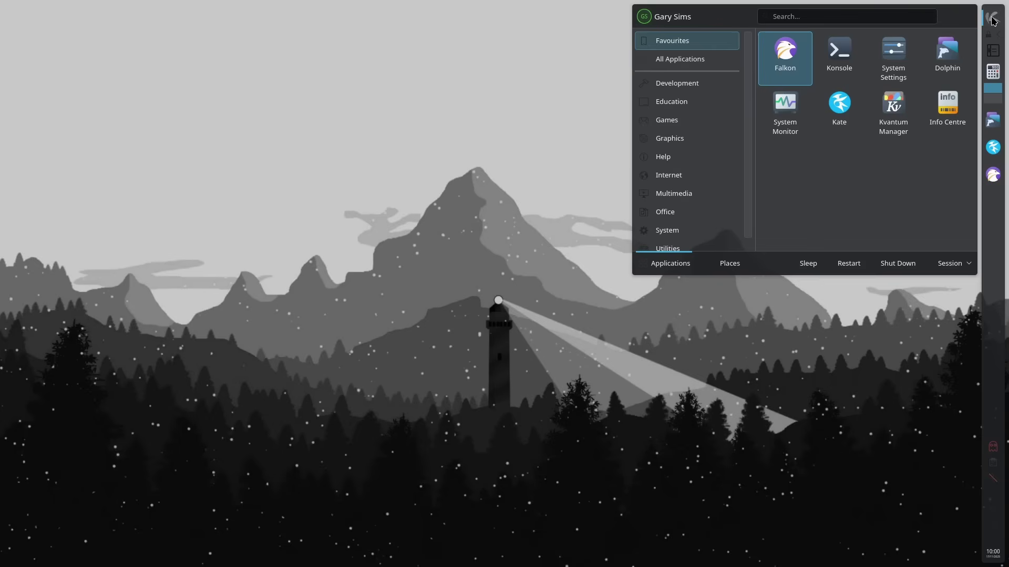
pyautogui.click(993, 52)
pyautogui.click(993, 74)
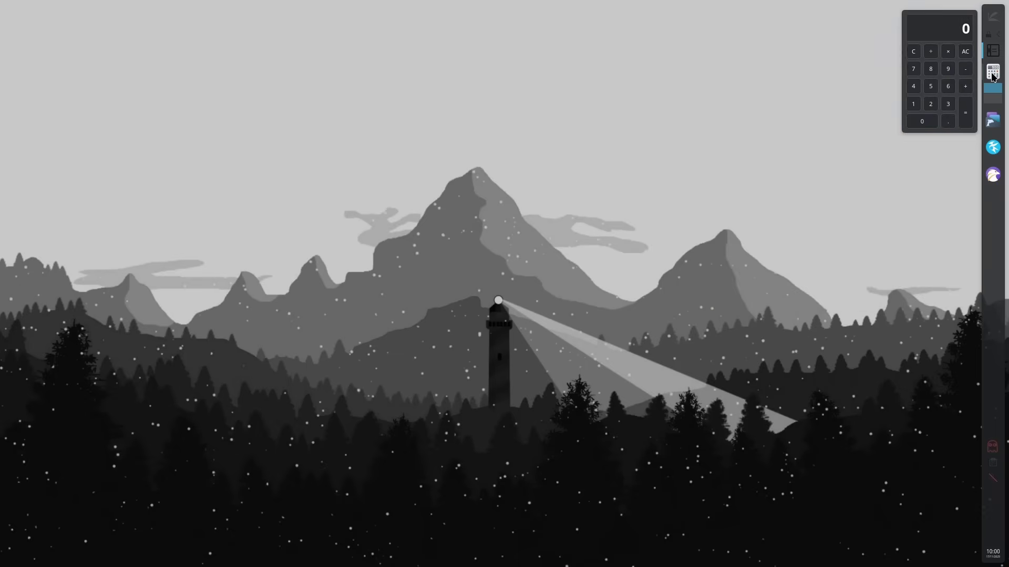
# - Launch Falkon, scroll through falkon.org, and open its About Falkon page
pyautogui.click(993, 175)
pyautogui.scroll(-3, 673, 251)
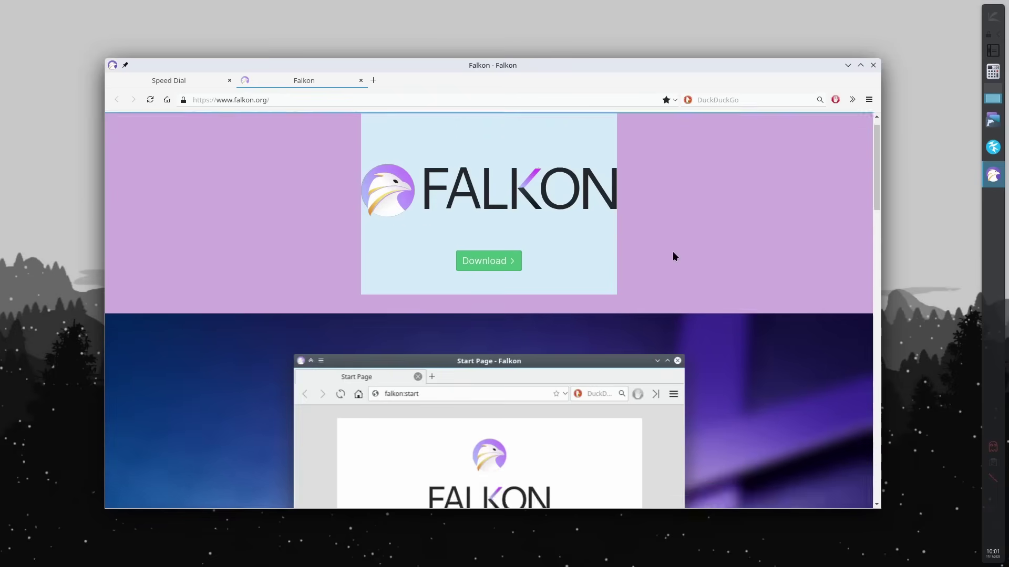
pyautogui.scroll(-6, 669, 253)
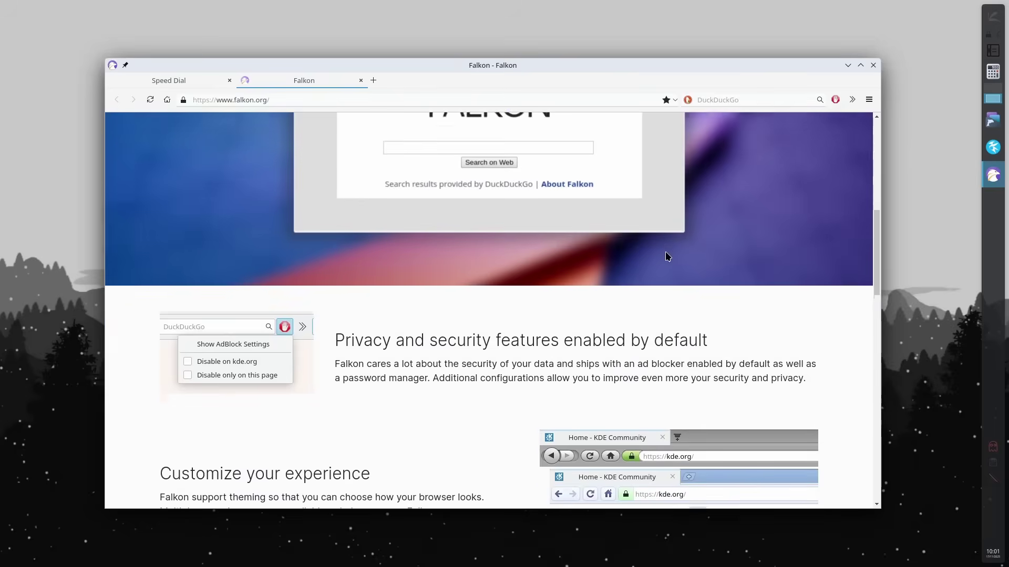
pyautogui.scroll(-3, 666, 256)
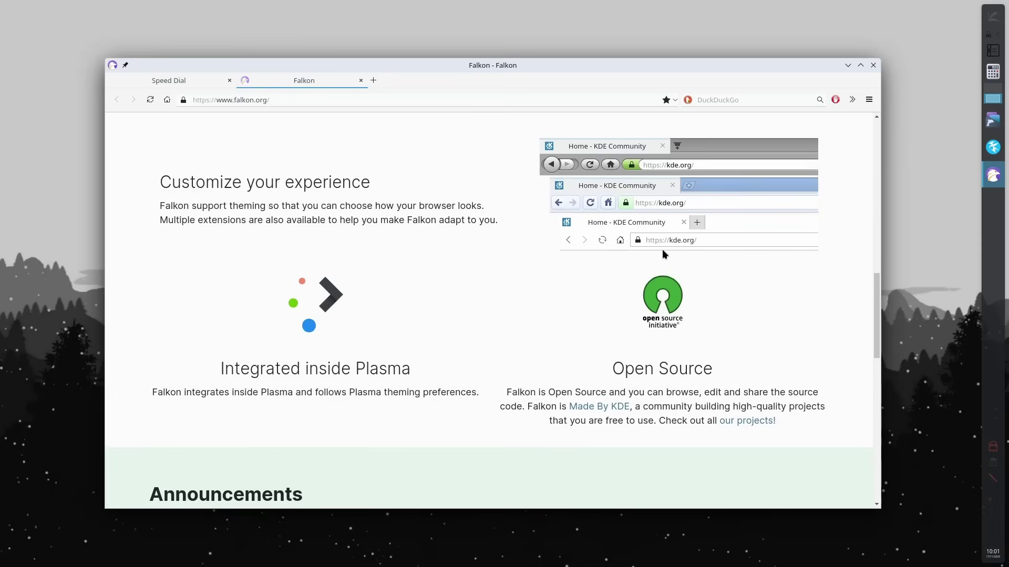
pyautogui.scroll(-5, 664, 254)
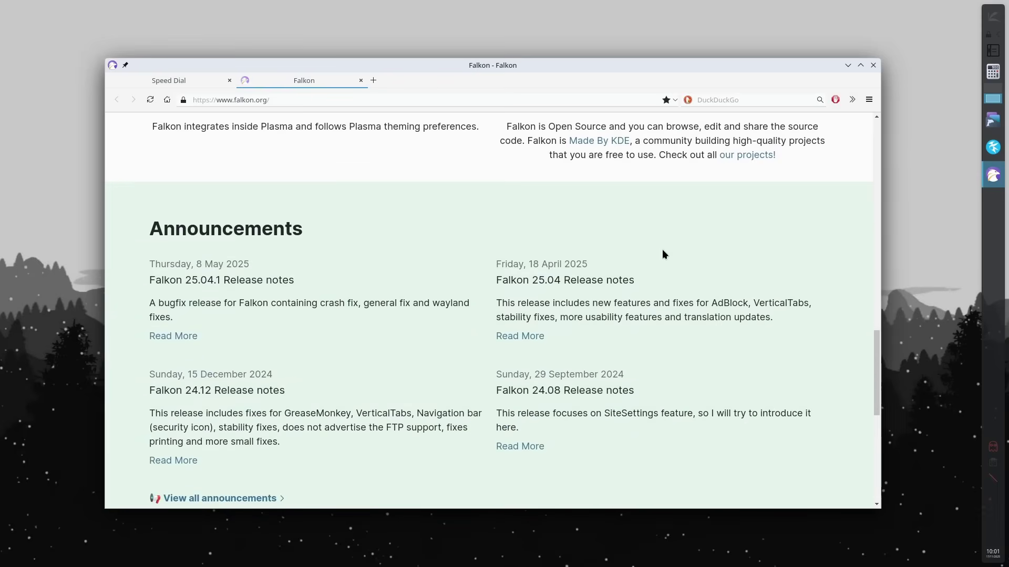
pyautogui.scroll(-4, 663, 254)
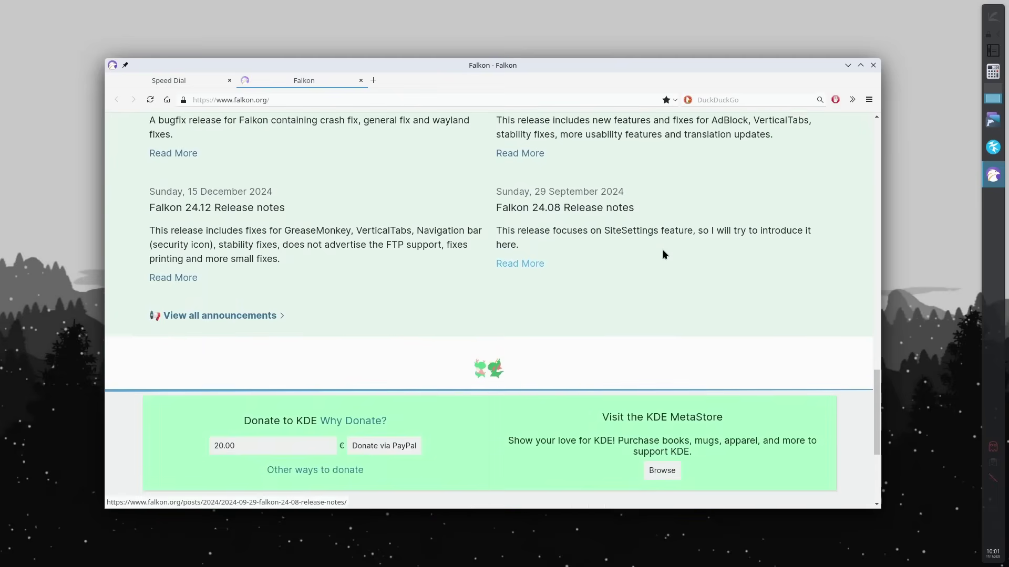
pyautogui.scroll(20, 662, 254)
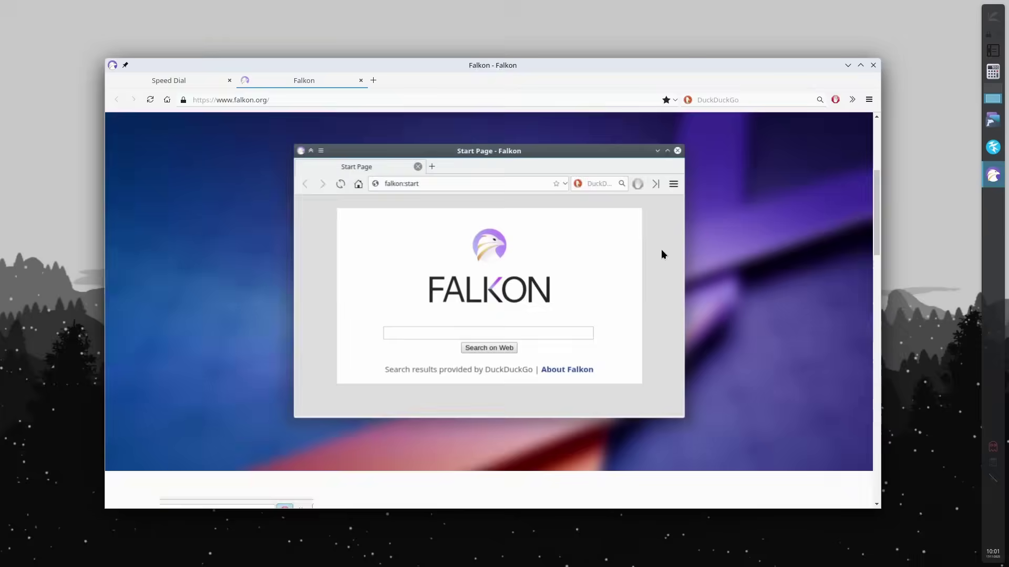
pyautogui.scroll(5, 661, 255)
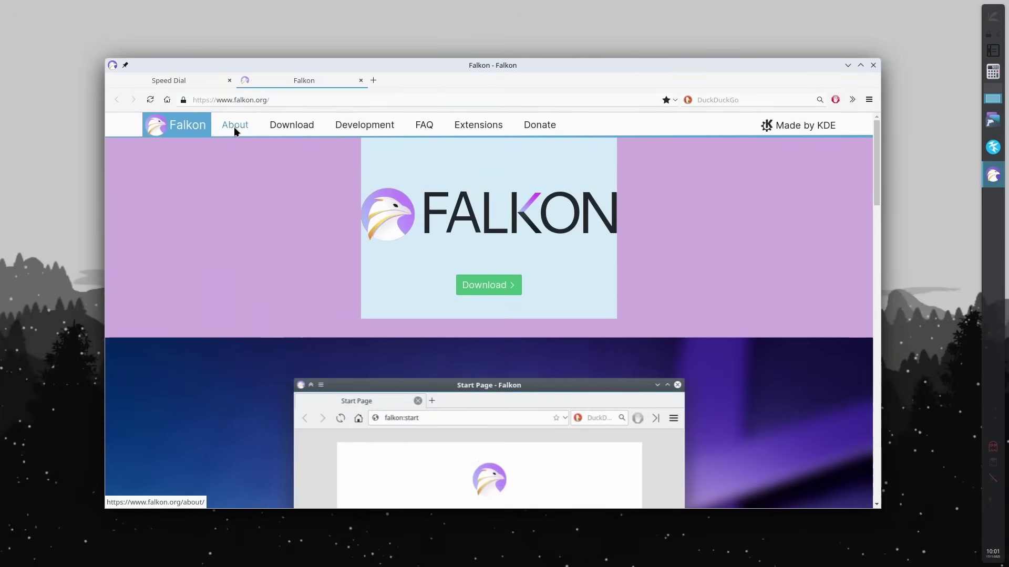
pyautogui.click(233, 125)
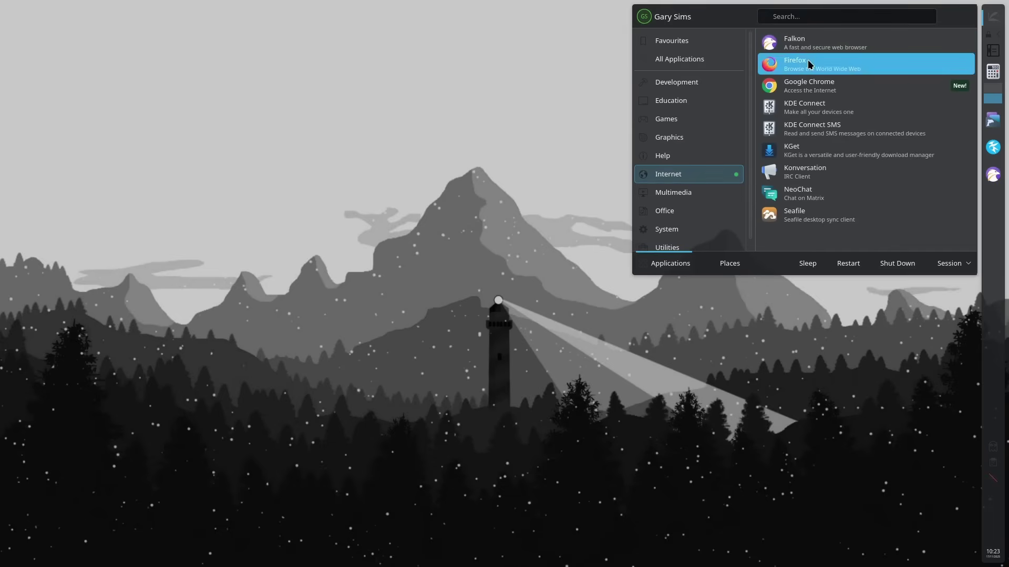
pyautogui.click(809, 63)
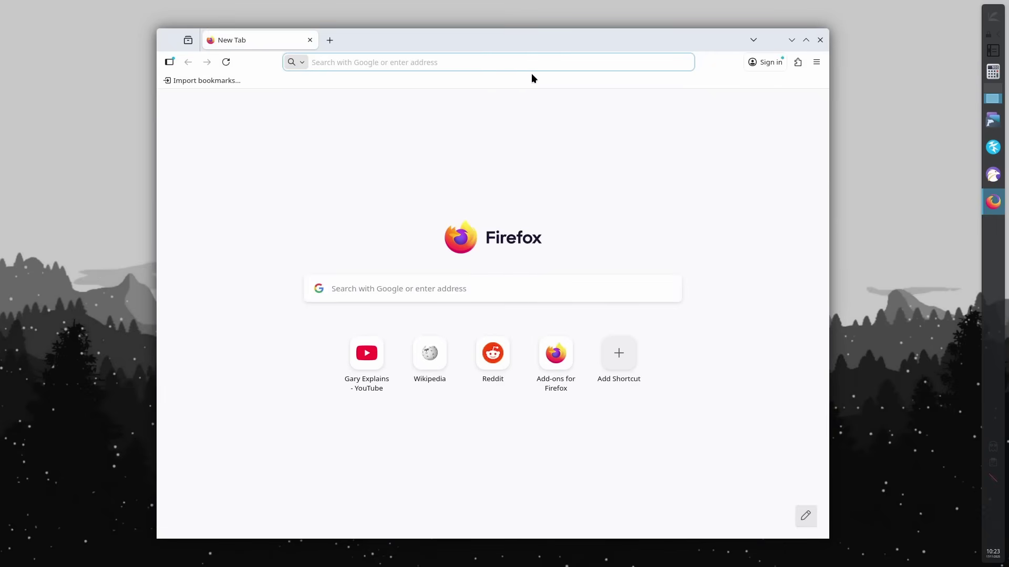
# - Google 'gary explains' and open the channel's YouTube page in a maximised window
pyautogui.click(510, 63)
pyautogui.write('gary explains')
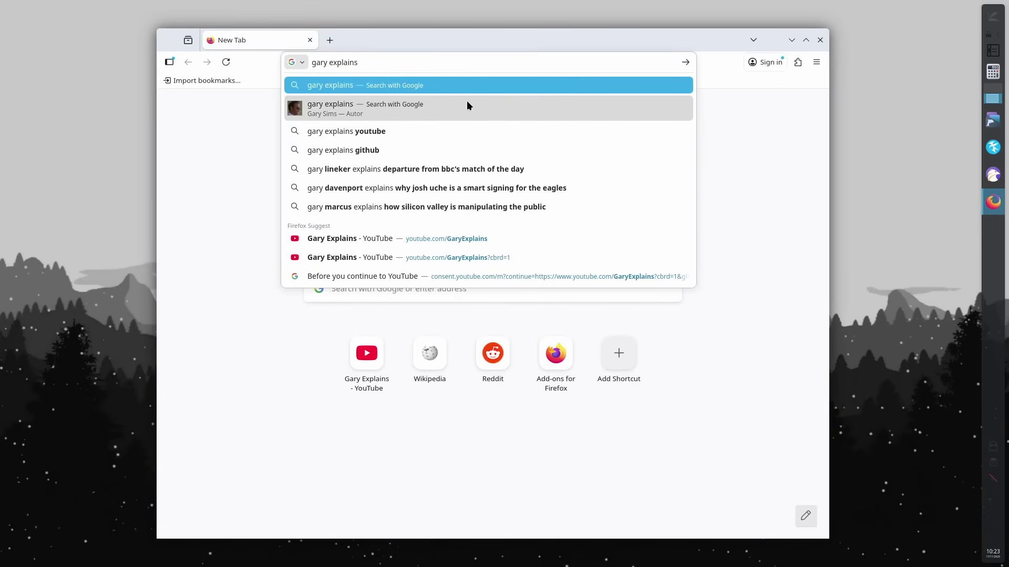
pyautogui.click(398, 106)
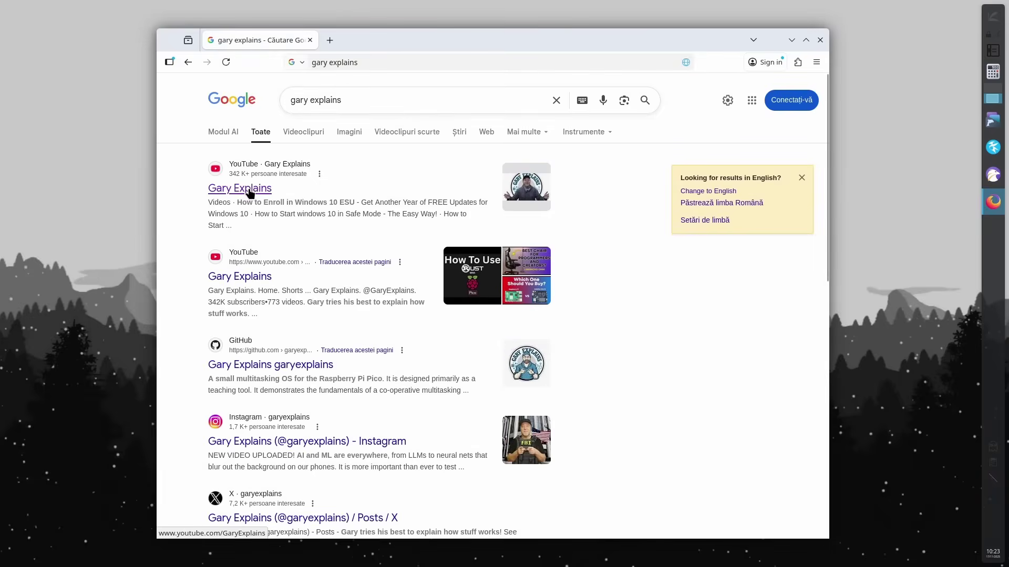
pyautogui.click(249, 188)
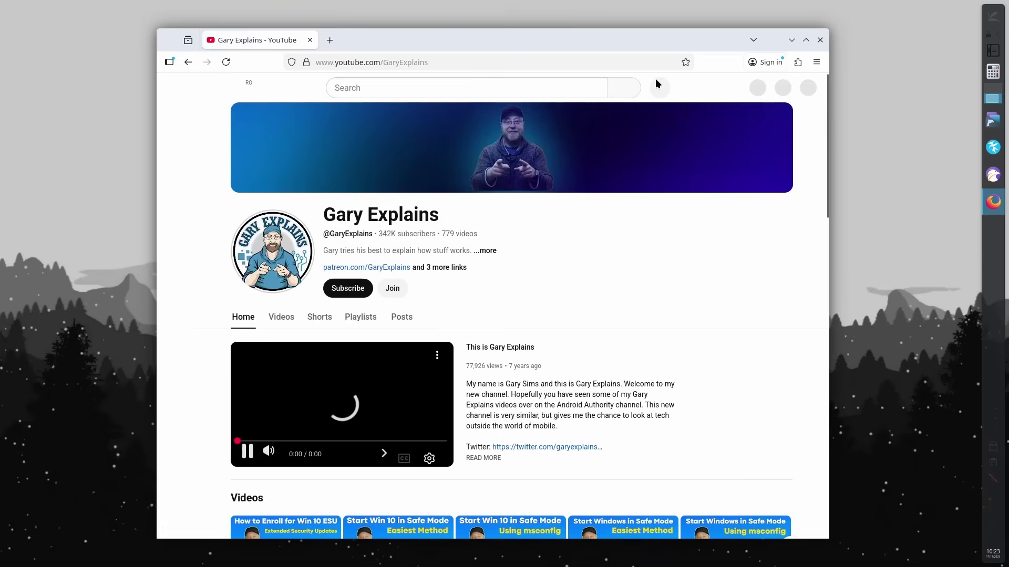
pyautogui.click(805, 41)
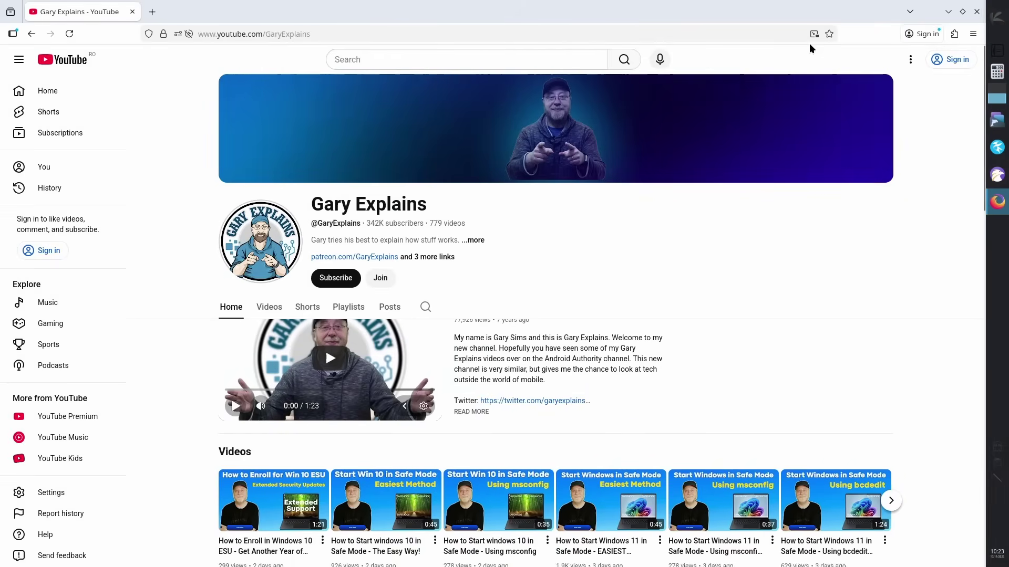
pyautogui.scroll(-5, 672, 236)
pyautogui.scroll(-10, 664, 231)
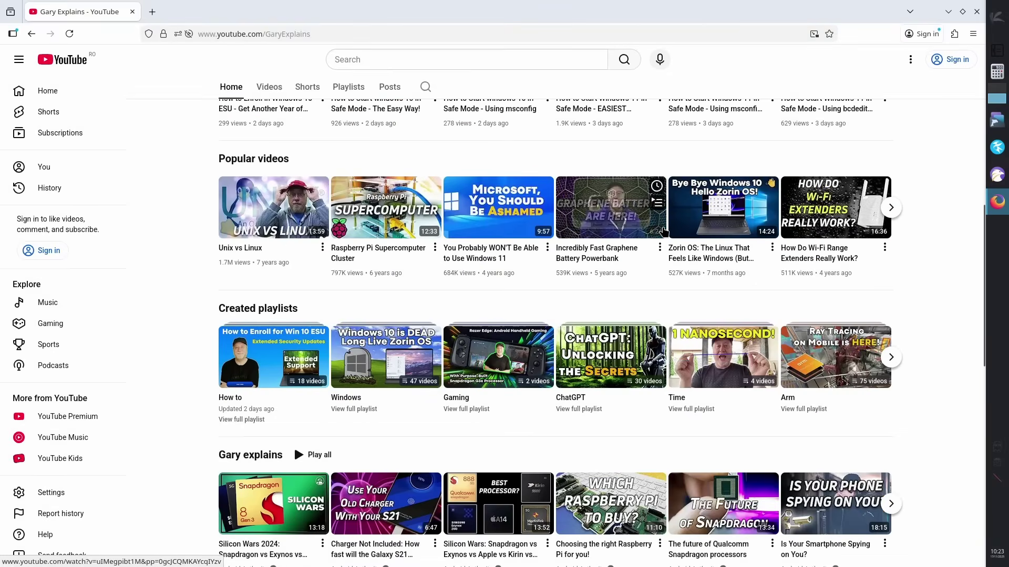
# - Shut down the KaOS session from the application launcher
pyautogui.click(998, 20)
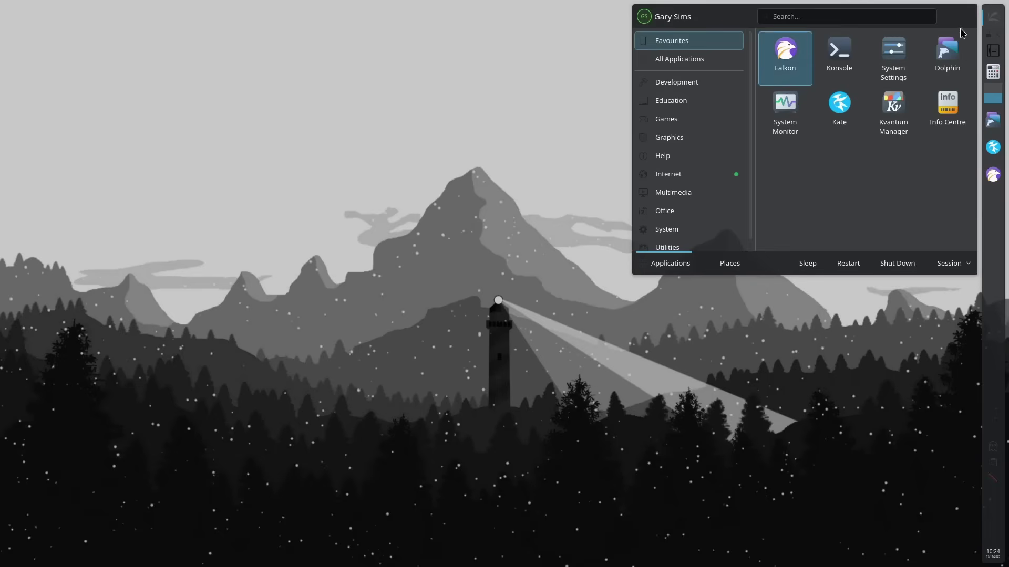
pyautogui.click(897, 263)
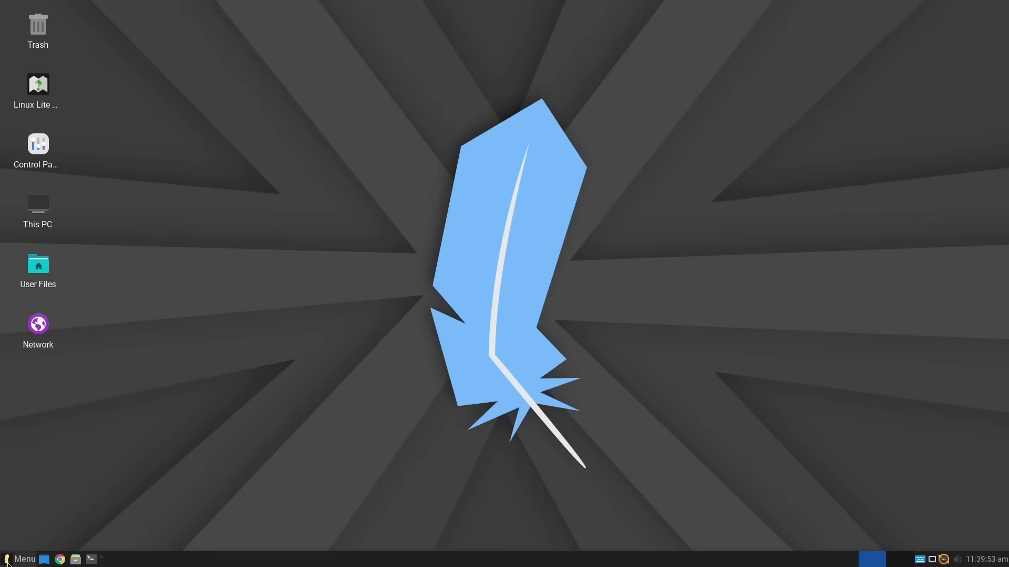
# - Open the Home folder from My Computer in the menu and centre the file manager window
pyautogui.click(23, 559)
pyautogui.click(65, 307)
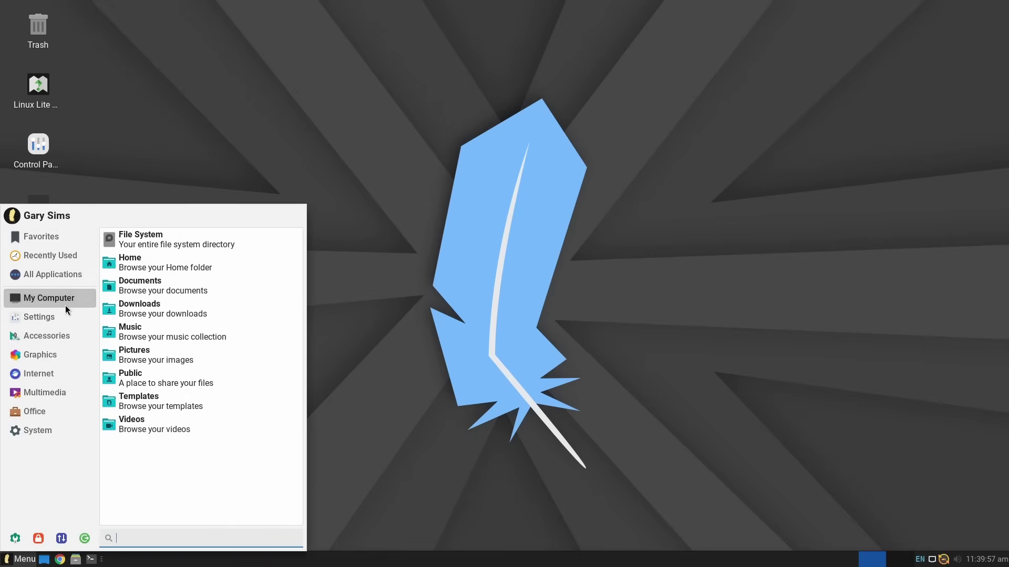
pyautogui.click(143, 265)
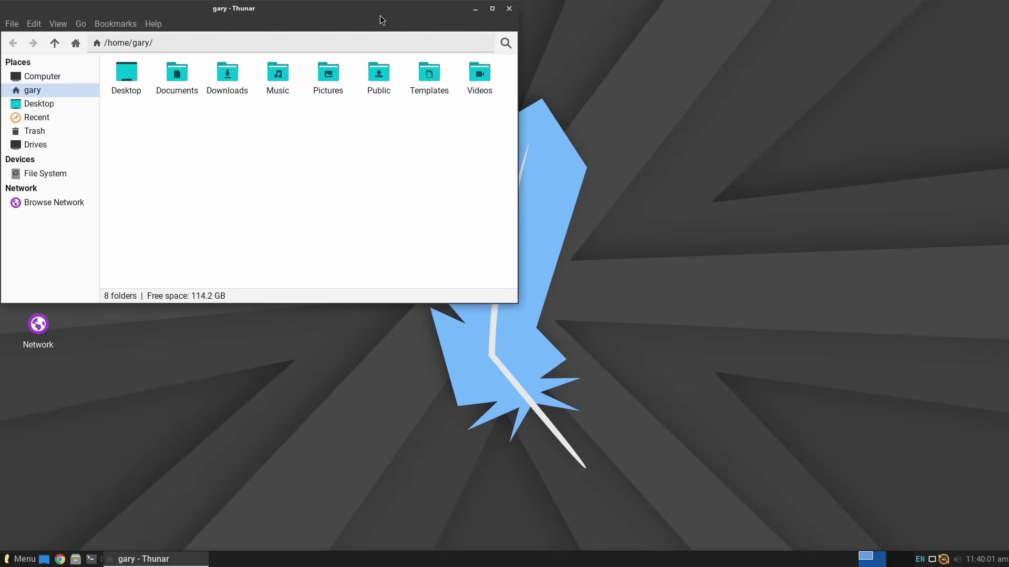
pyautogui.moveTo(367, 14); pyautogui.dragTo(557, 115)
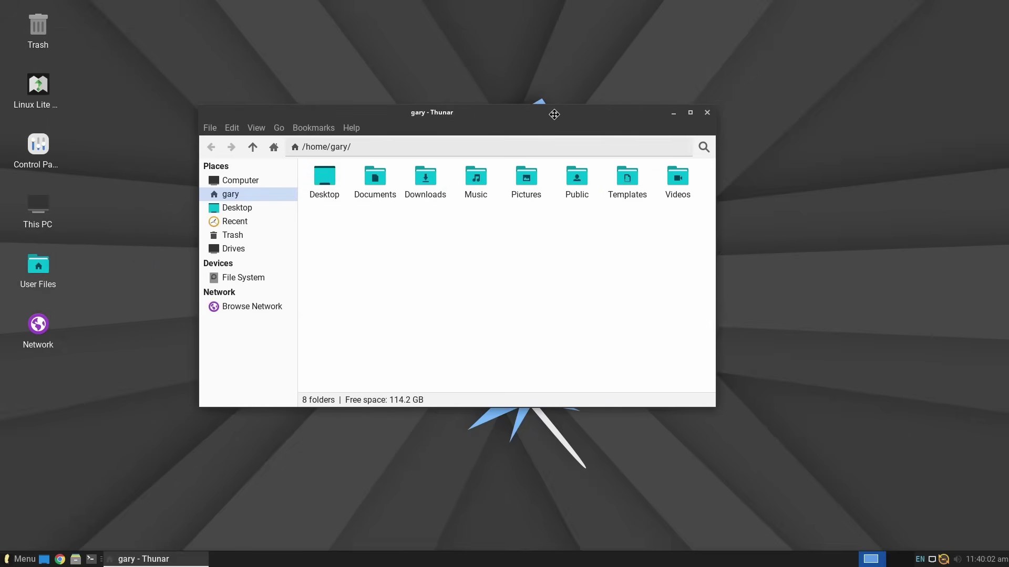
# - Check that Documents and Downloads are empty, then show the Office applications in the menu
pyautogui.click(374, 172)
pyautogui.doubleClick(374, 172)
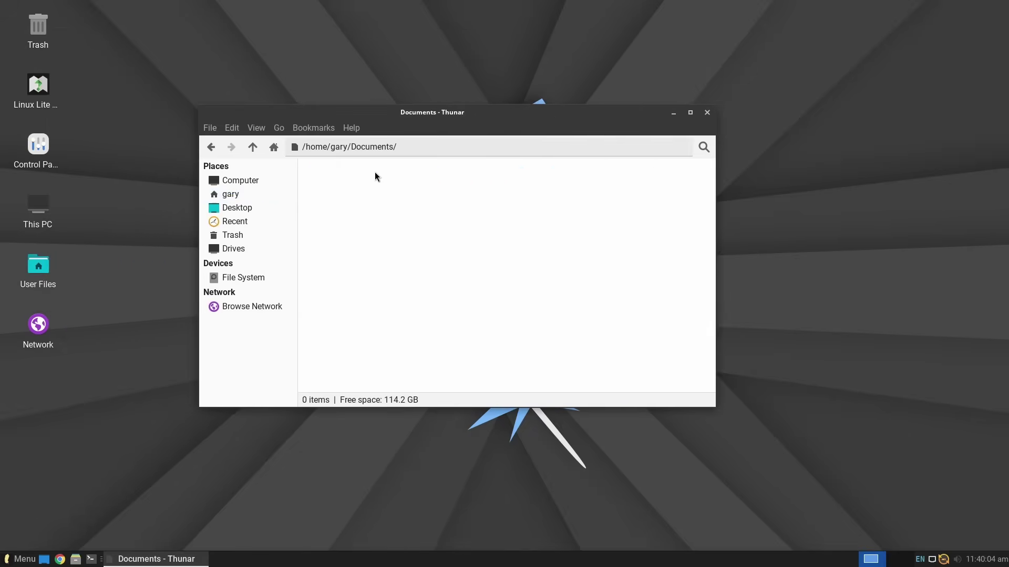
pyautogui.click(252, 147)
pyautogui.doubleClick(424, 179)
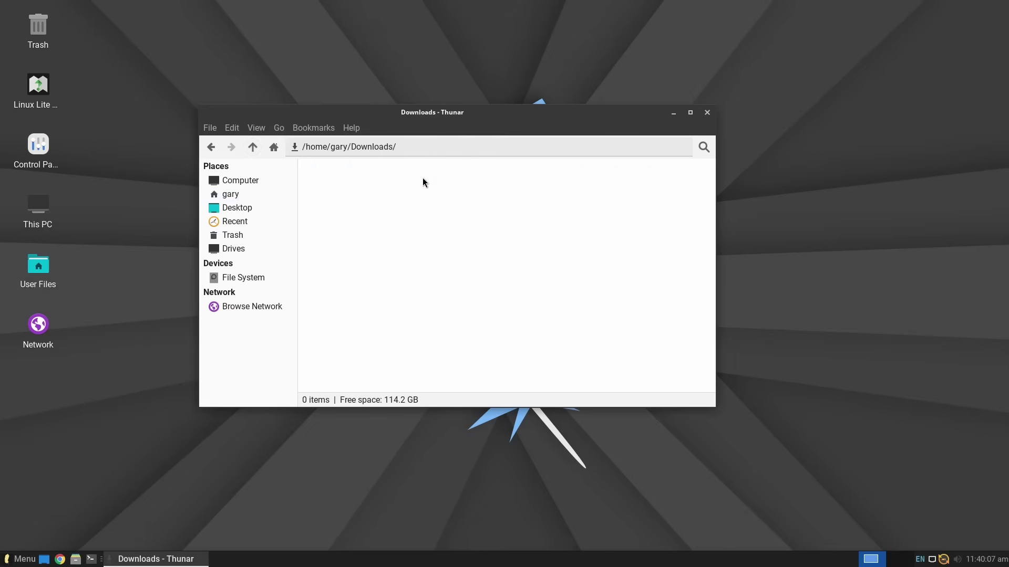
pyautogui.click(250, 147)
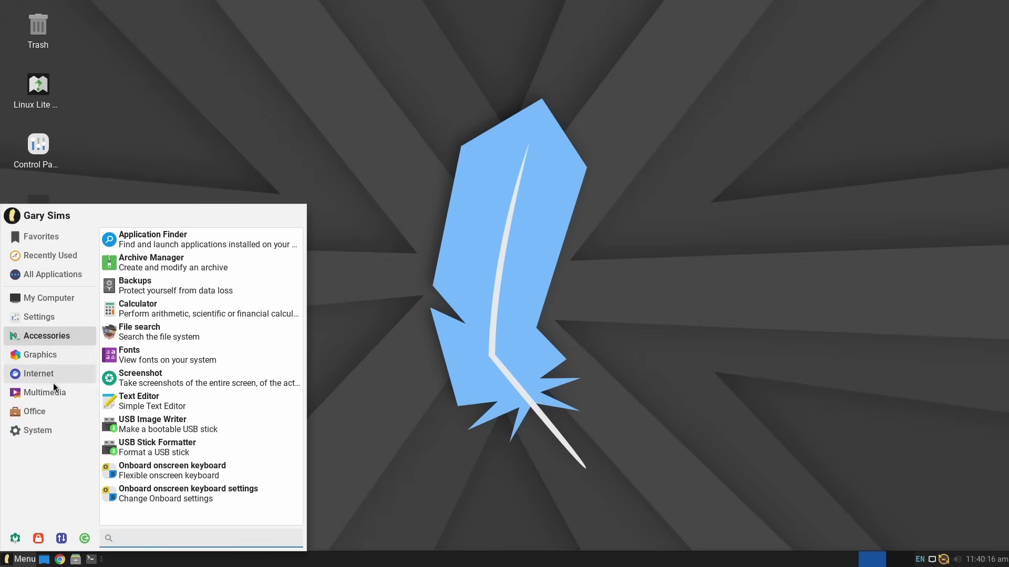
pyautogui.click(51, 416)
# - Launch Writer, type 'This is a document!' and set the whole line to 48 pt
pyautogui.click(175, 377)
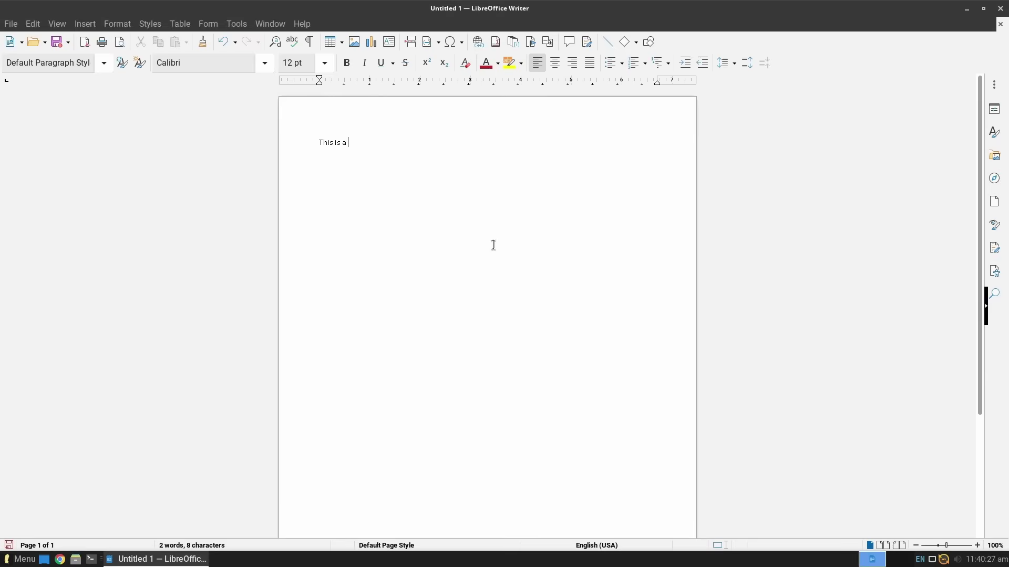
pyautogui.write('document!')
pyautogui.hotkey('ctrl', 'a')
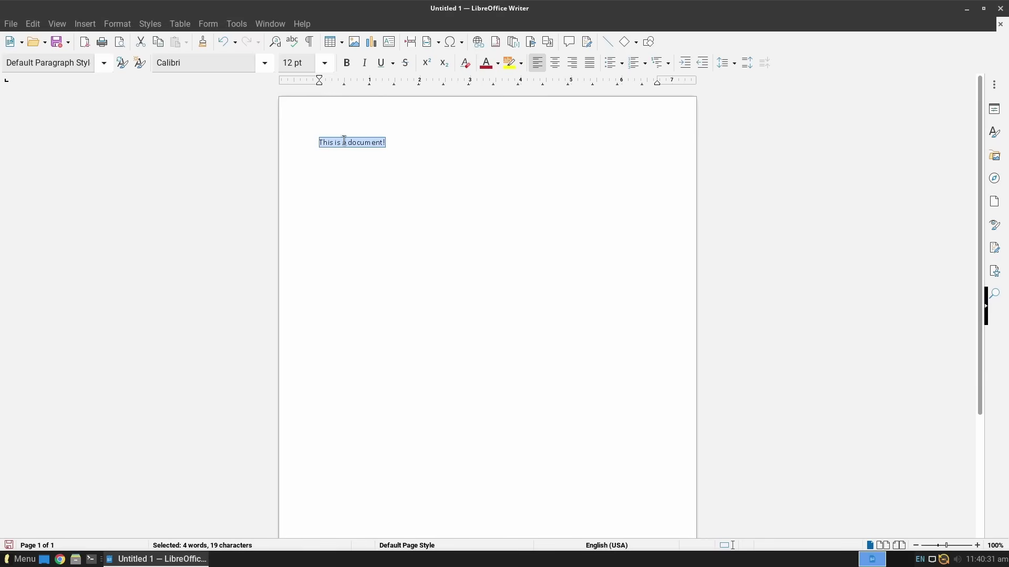
pyautogui.click(325, 63)
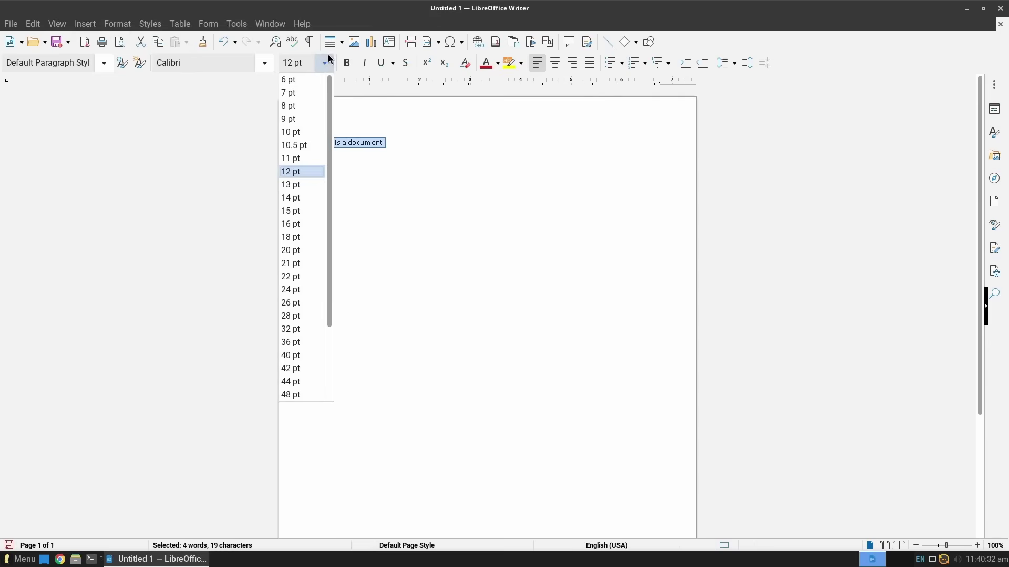
pyautogui.click(302, 399)
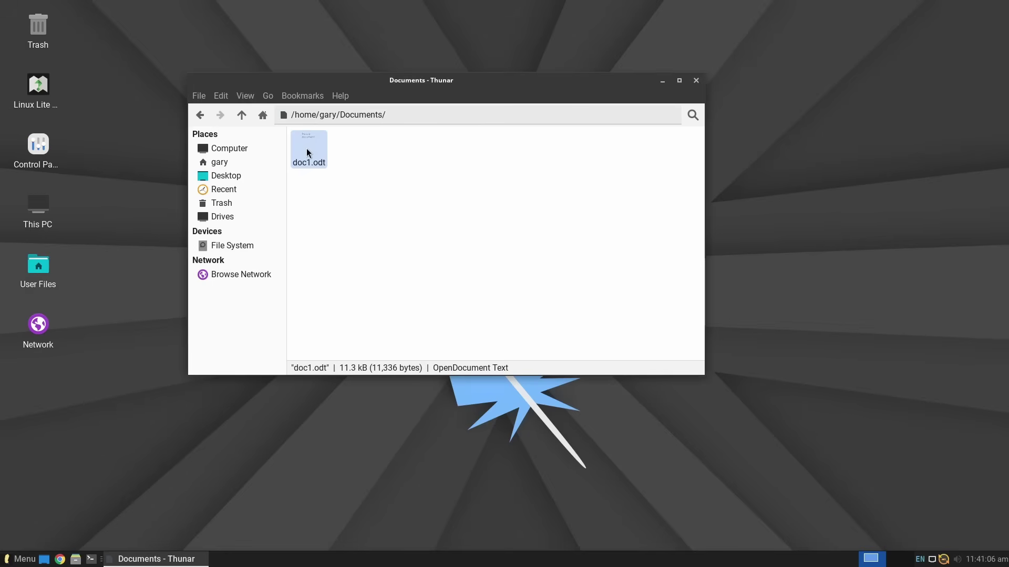
# - Copy doc1.odt and paste a duplicate into the Documents folder
pyautogui.rightClick(308, 152)
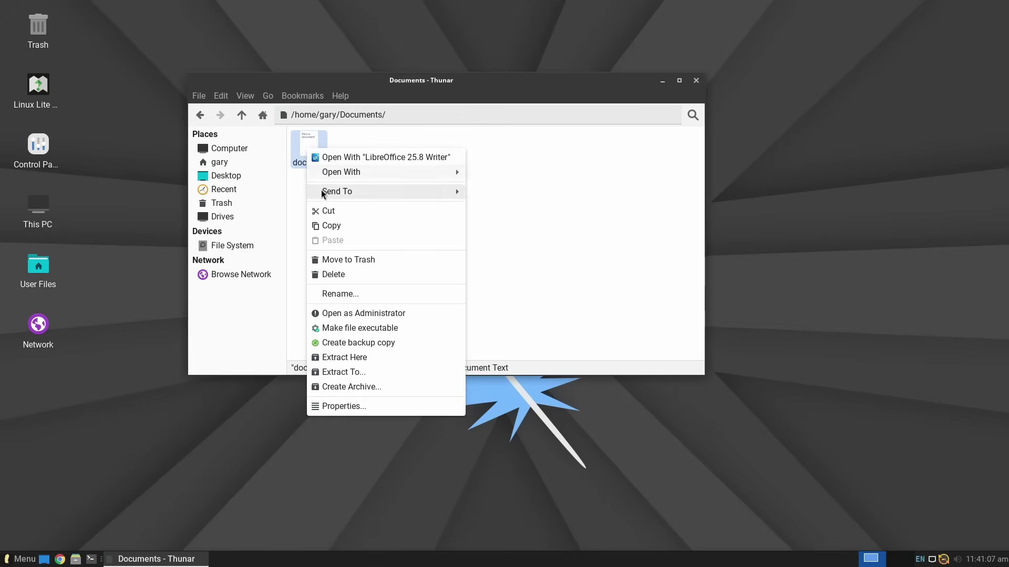
pyautogui.click(330, 226)
pyautogui.rightClick(351, 211)
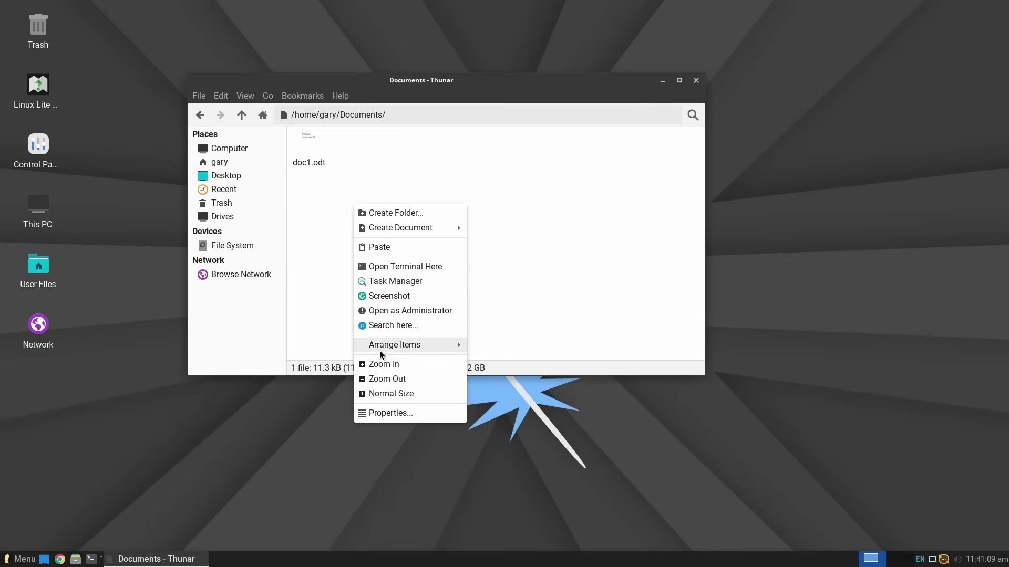
pyautogui.click(396, 247)
pyautogui.click(394, 246)
# - Rename the pasted copy to doc1a.odt
pyautogui.rightClick(361, 165)
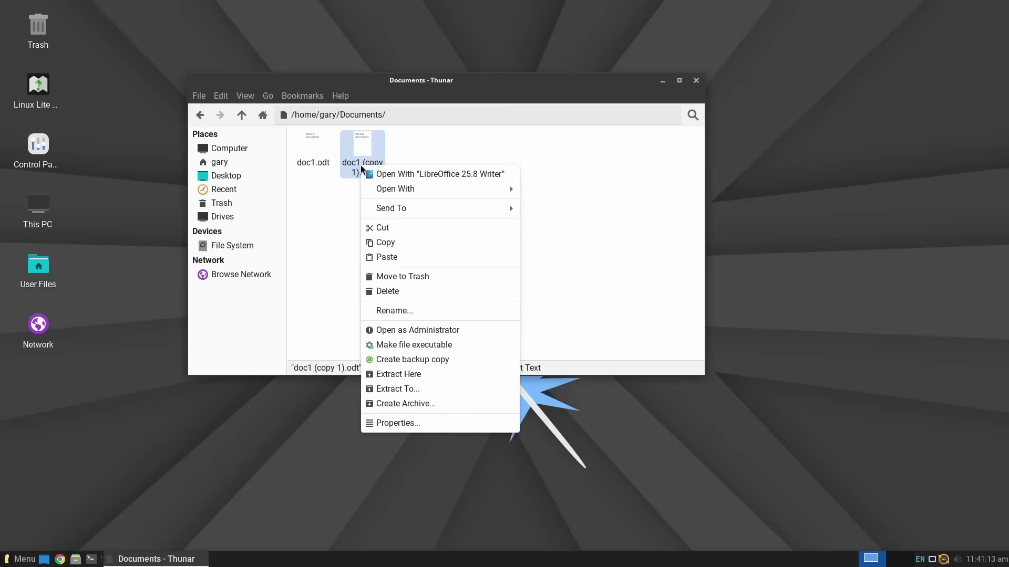
pyautogui.click(396, 309)
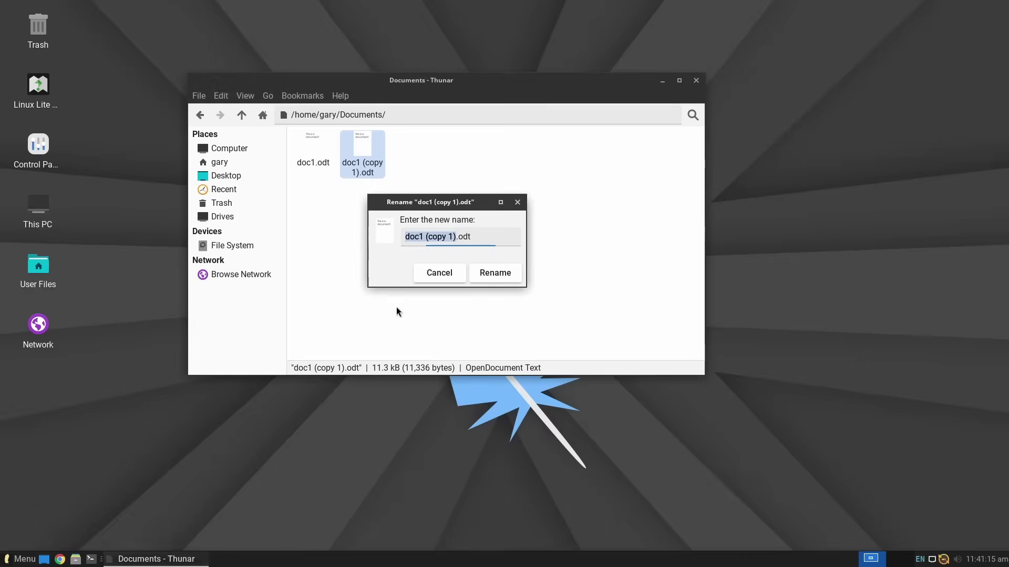
pyautogui.press('Right')
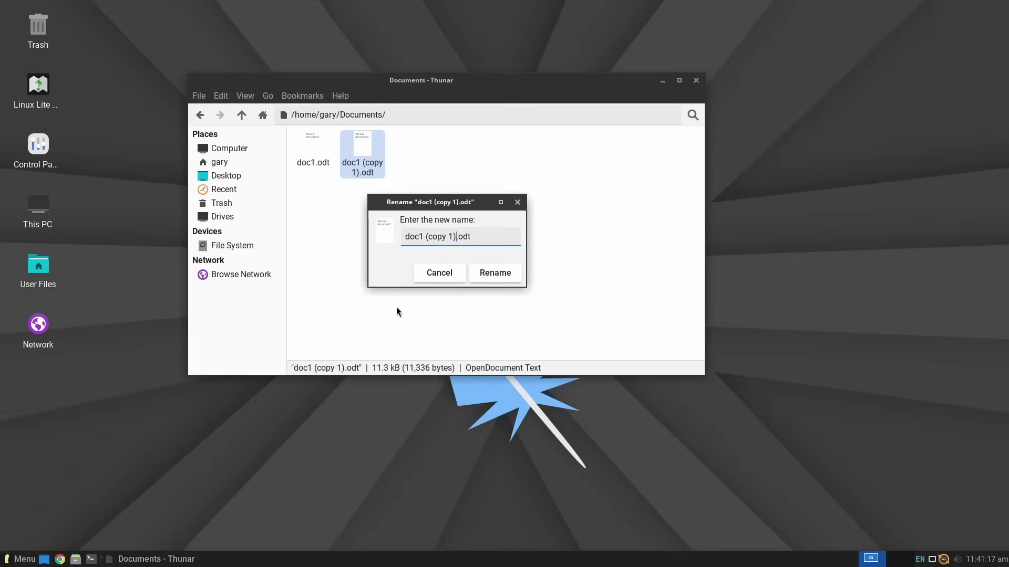
pyautogui.press('BackSpace')
pyautogui.press('BackSpace')
pyautogui.press('BackSpace')
pyautogui.press('BackSpace')
pyautogui.press('BackSpace')
pyautogui.press('BackSpace')
pyautogui.press('BackSpace')
pyautogui.press('BackSpace')
pyautogui.press('BackSpace')
pyautogui.write('a')
pyautogui.press('Return')
pyautogui.click(496, 305)
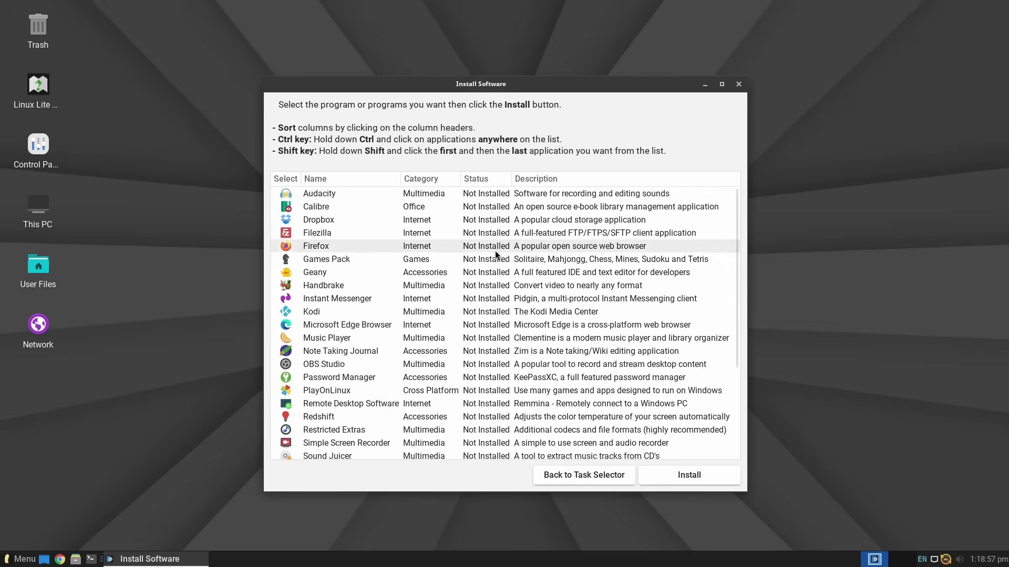
# - Look over PlayOnLinux, Steam and Kodi, then select Microsoft Edge Browser and install it
pyautogui.click(350, 325)
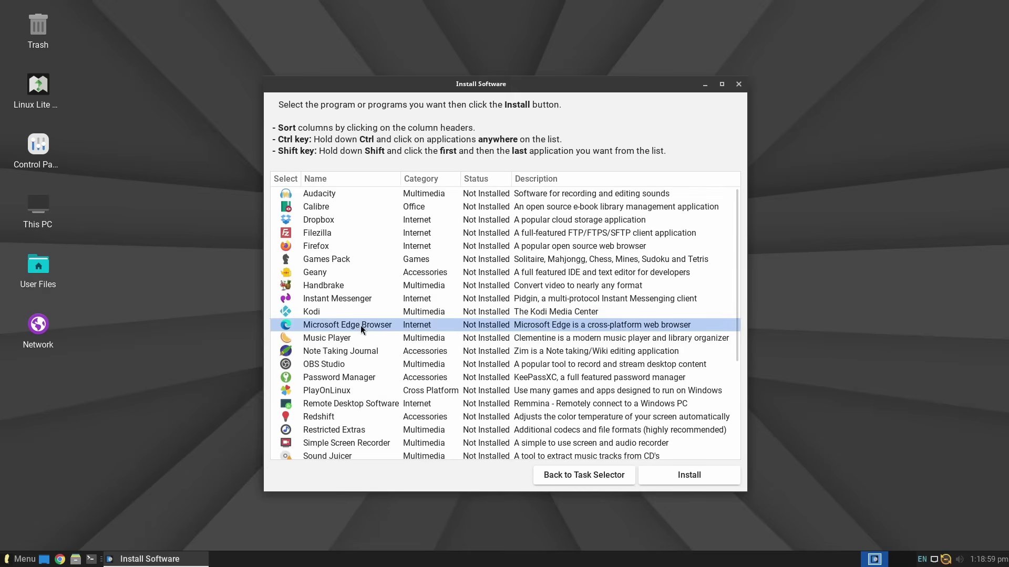
pyautogui.click(360, 391)
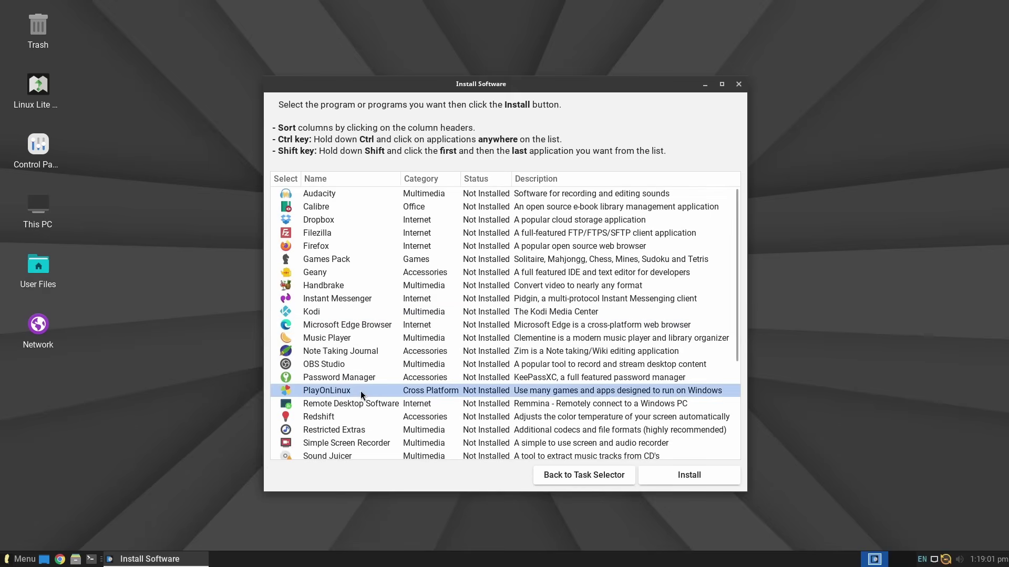
pyautogui.scroll(-3, 374, 386)
pyautogui.click(344, 416)
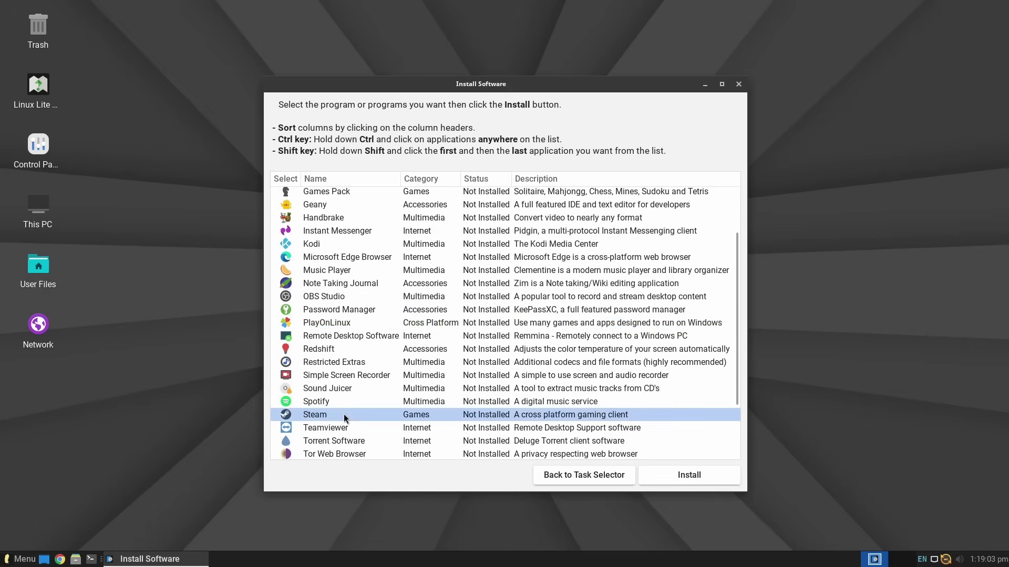
pyautogui.click(336, 245)
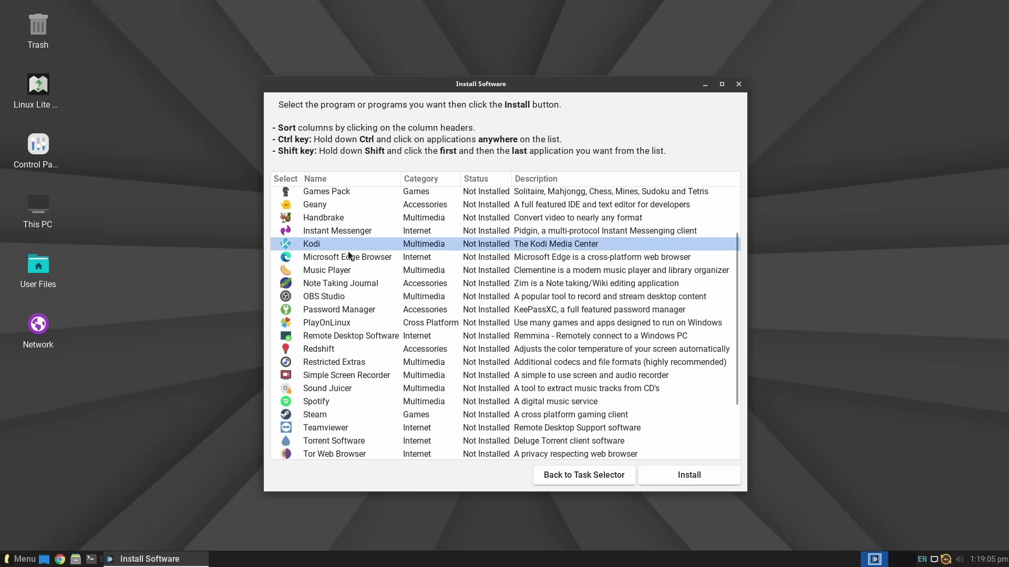
pyautogui.click(348, 258)
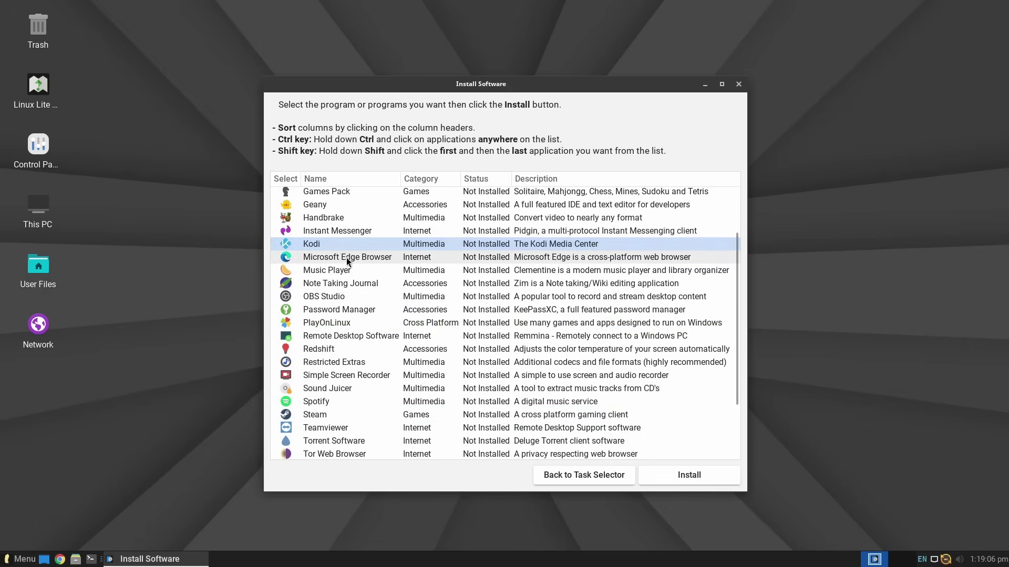
pyautogui.click(688, 478)
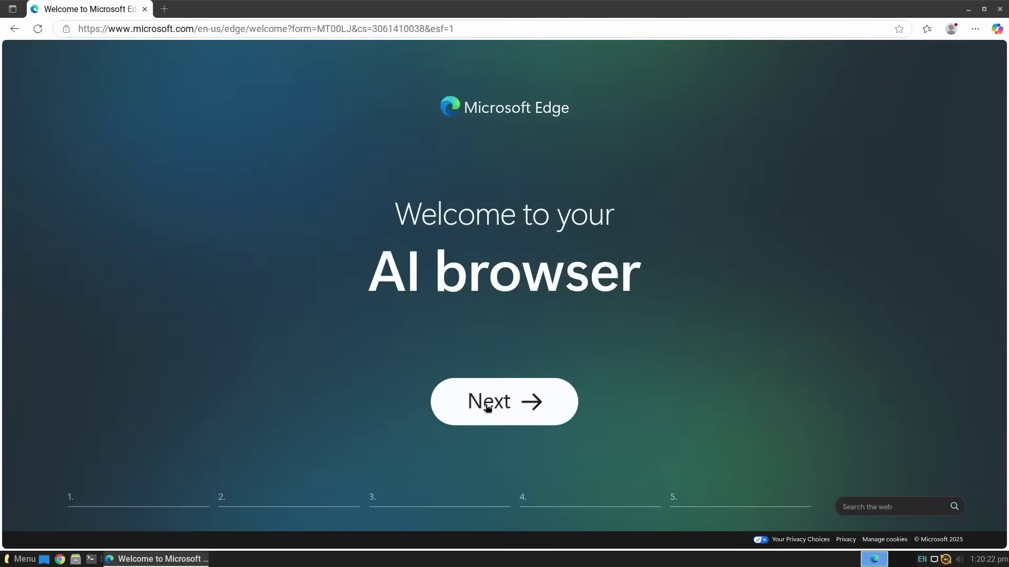
# - Advance the Edge welcome tour past the Copilot, theme and latest-features slides
pyautogui.click(486, 408)
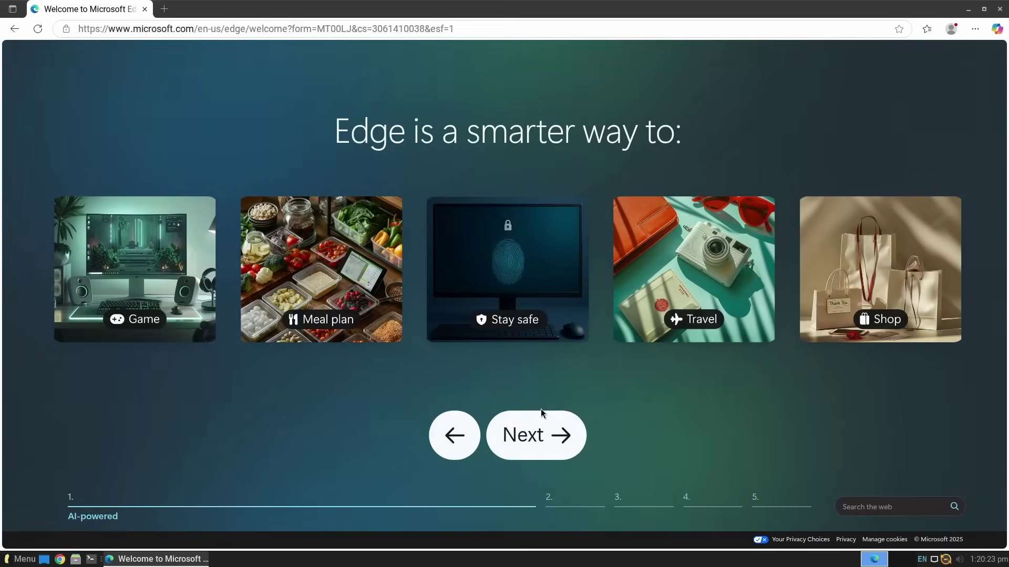
pyautogui.click(538, 436)
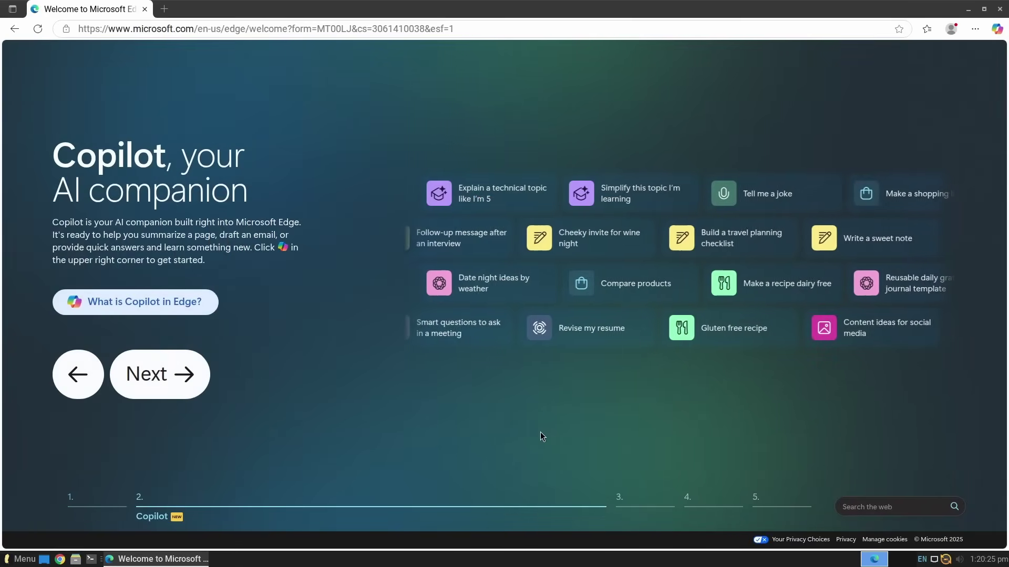
pyautogui.click(173, 377)
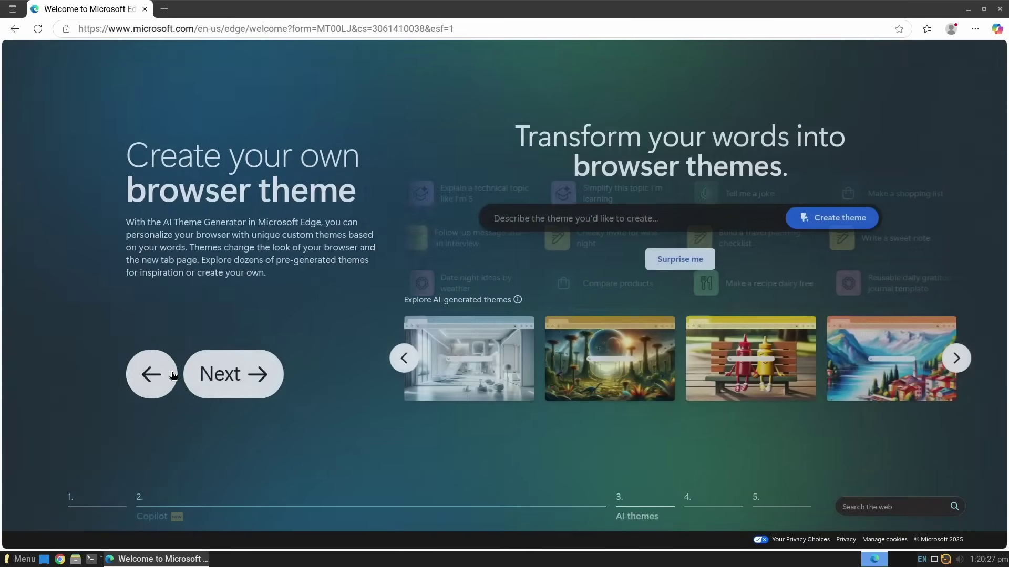
pyautogui.click(173, 376)
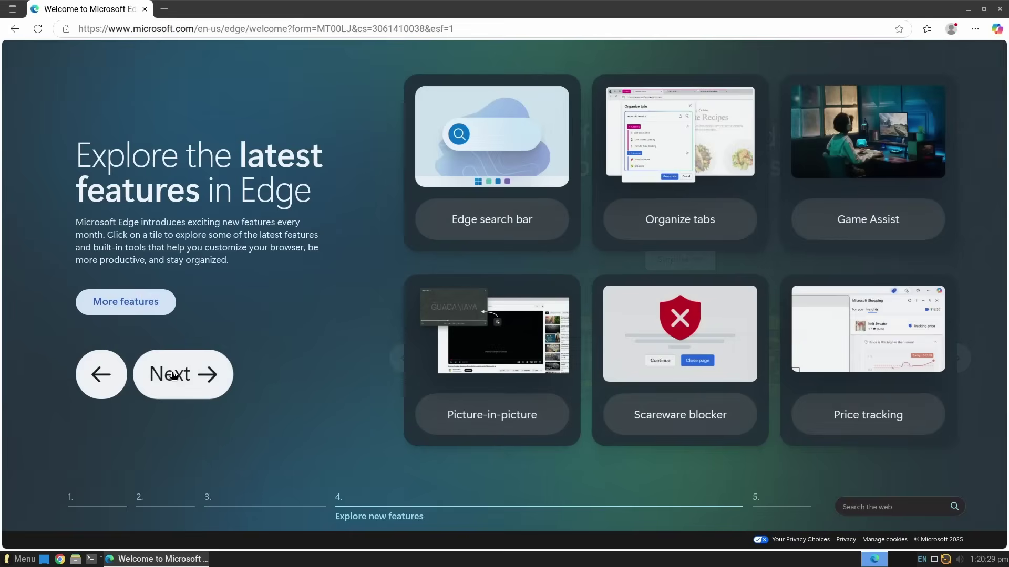
pyautogui.click(173, 376)
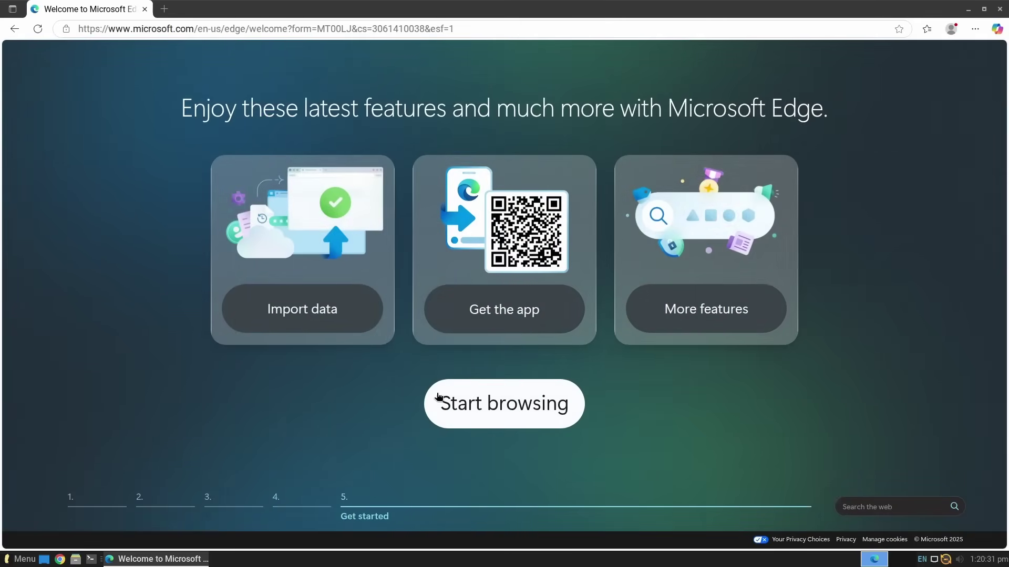